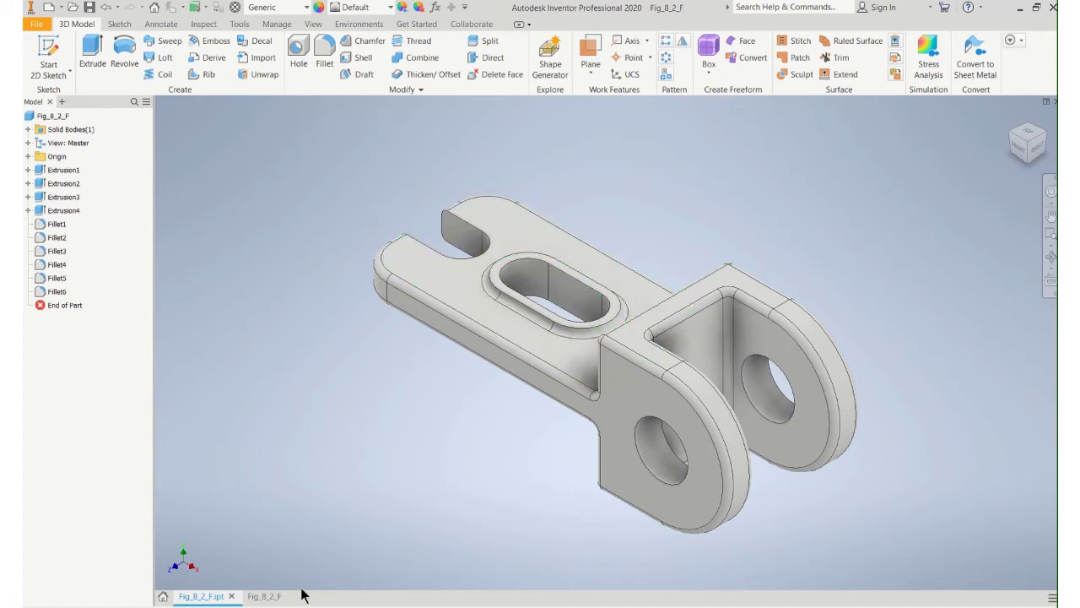
Step: Bring up the Fig_8_2_F drawing and zoom in on its top, front, side and isometric views
left_click(272, 599)
scroll(441, 341, "up", 3)
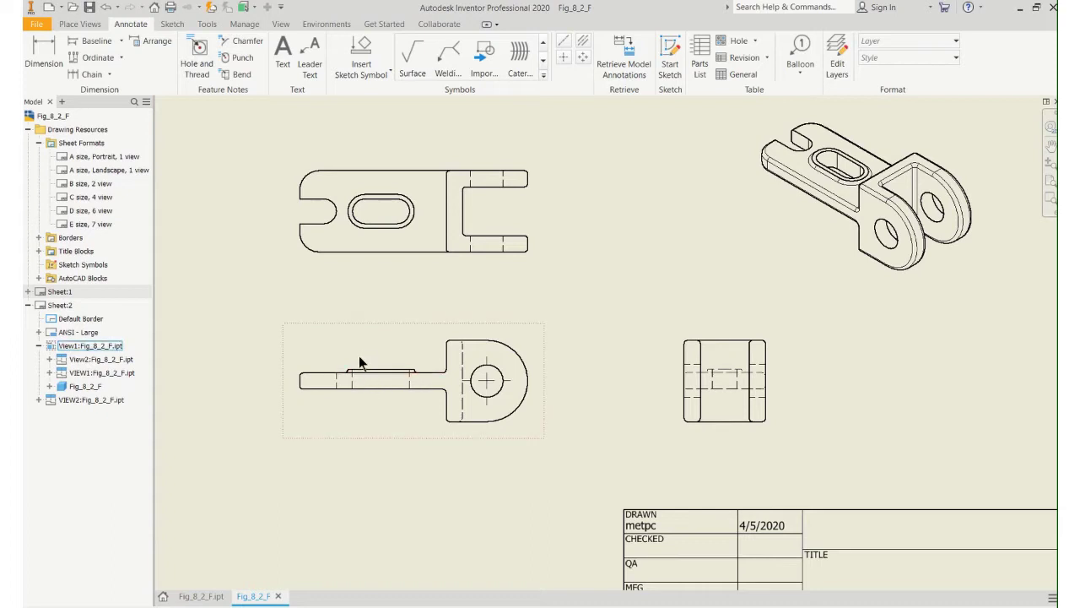
left_click(564, 56)
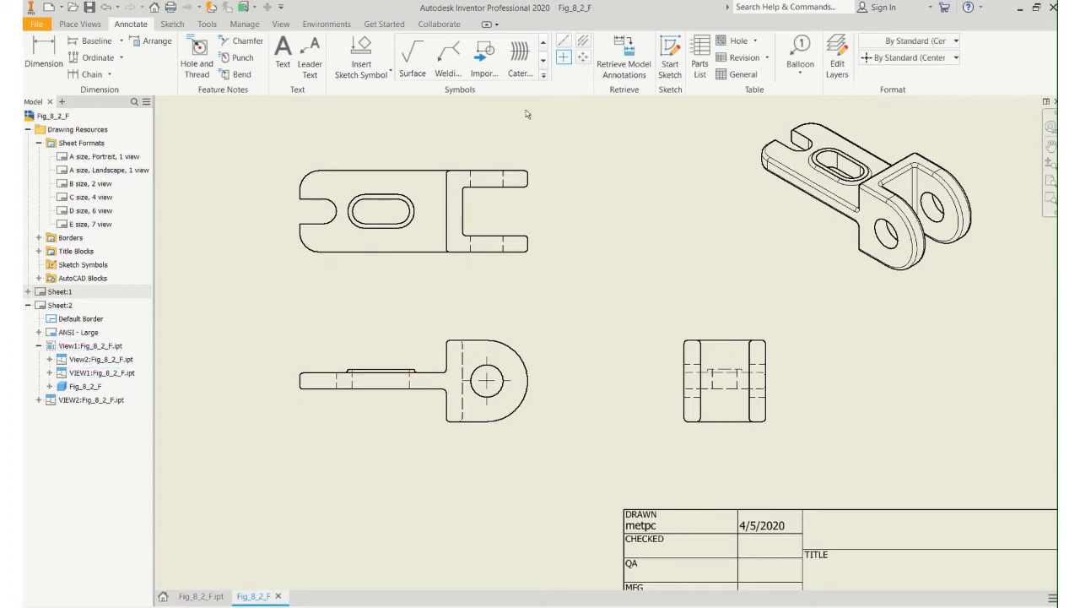
left_click(412, 218)
left_click(199, 47)
left_click(106, 6)
left_click(412, 264)
Step: Add automated centerlines for cylindrical features to the bracket's top view
right_click(406, 264)
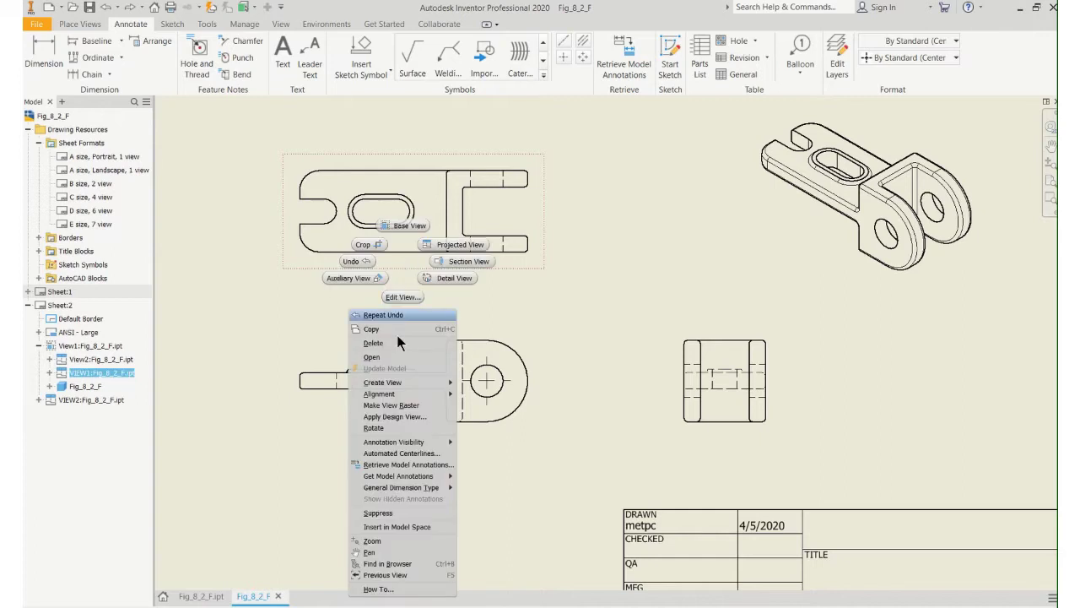
left_click(409, 453)
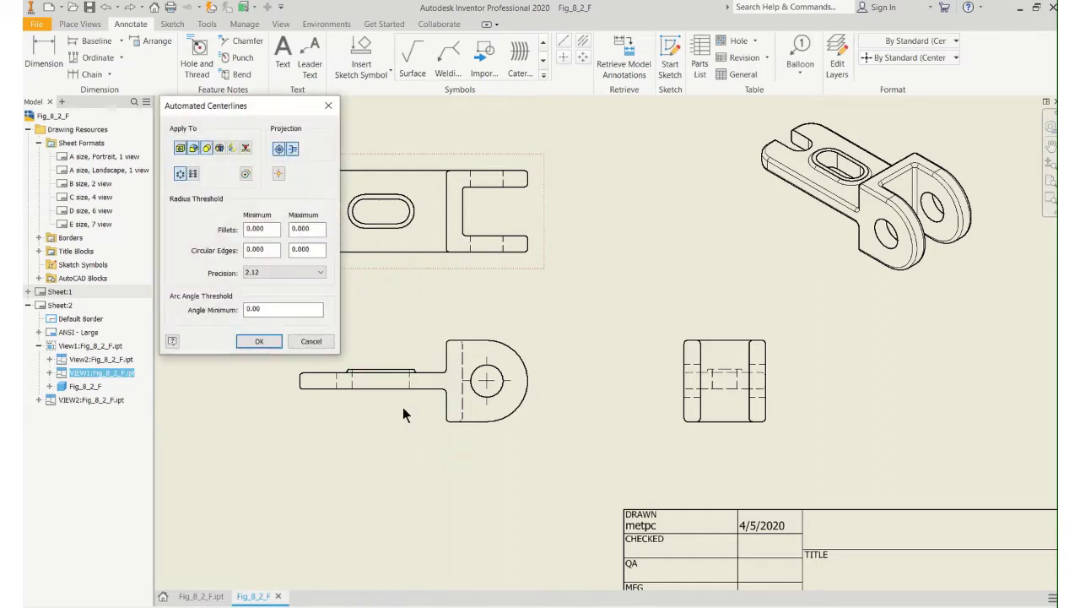
left_click_drag(276, 118, 217, 126)
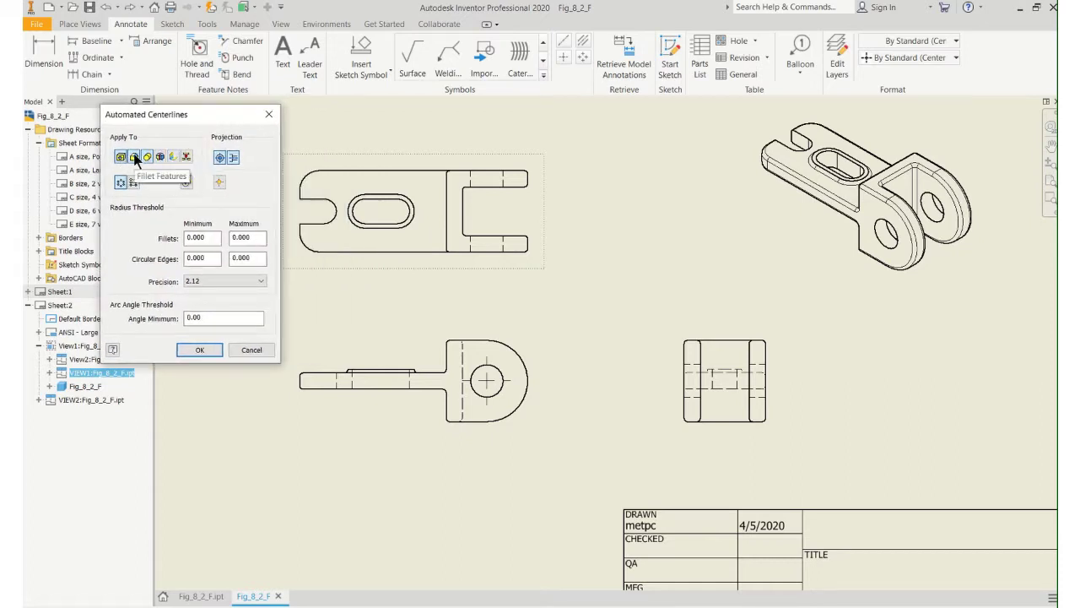
left_click(145, 160)
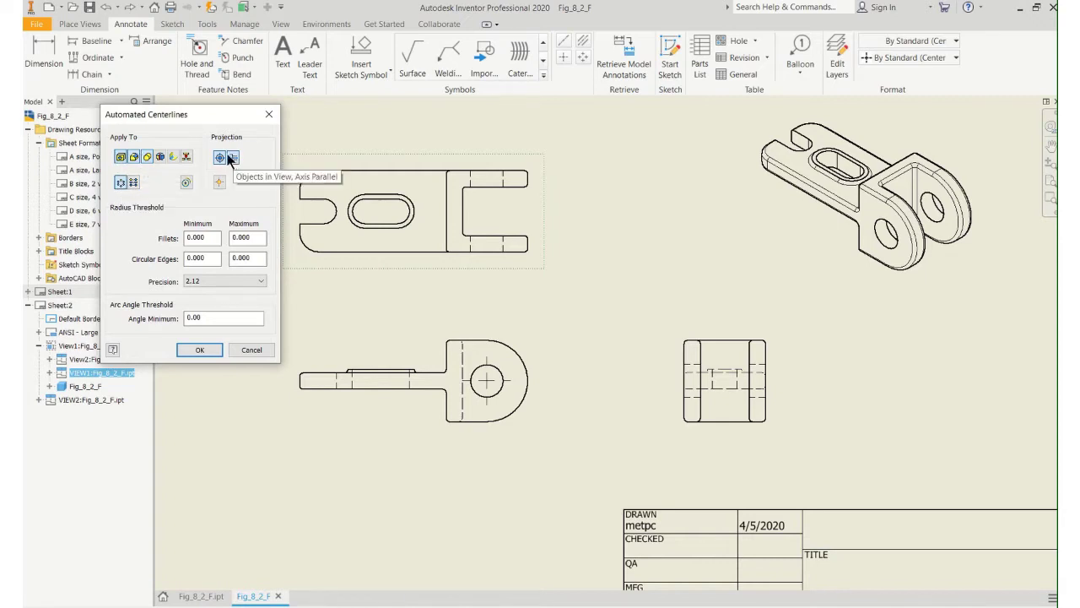
left_click(200, 350)
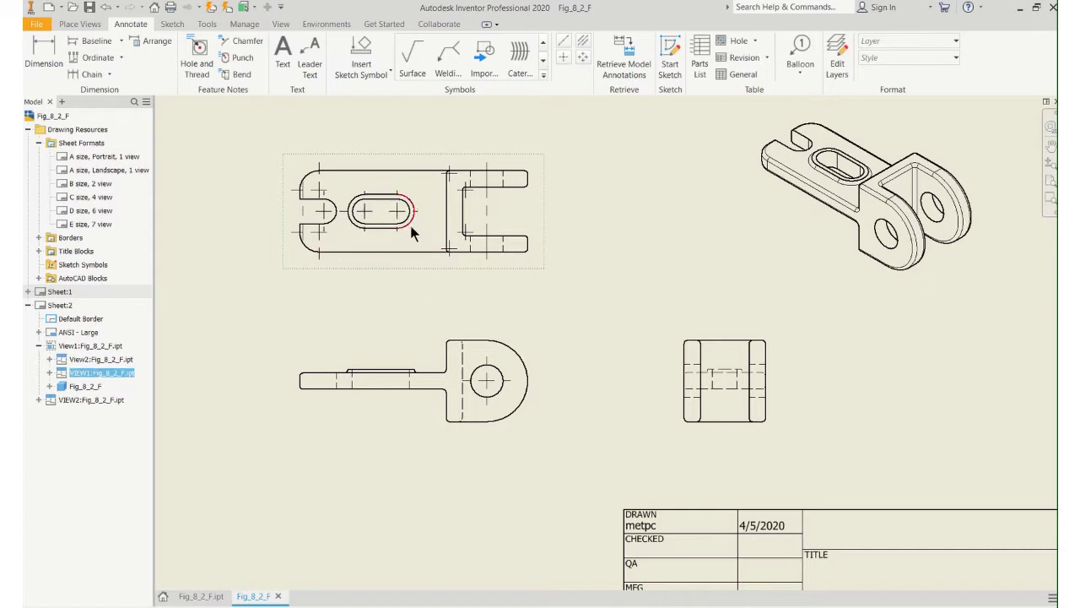
Step: Delete the extra center mark at the top view's lower-left rounded corner
scroll(415, 227, "up", 3)
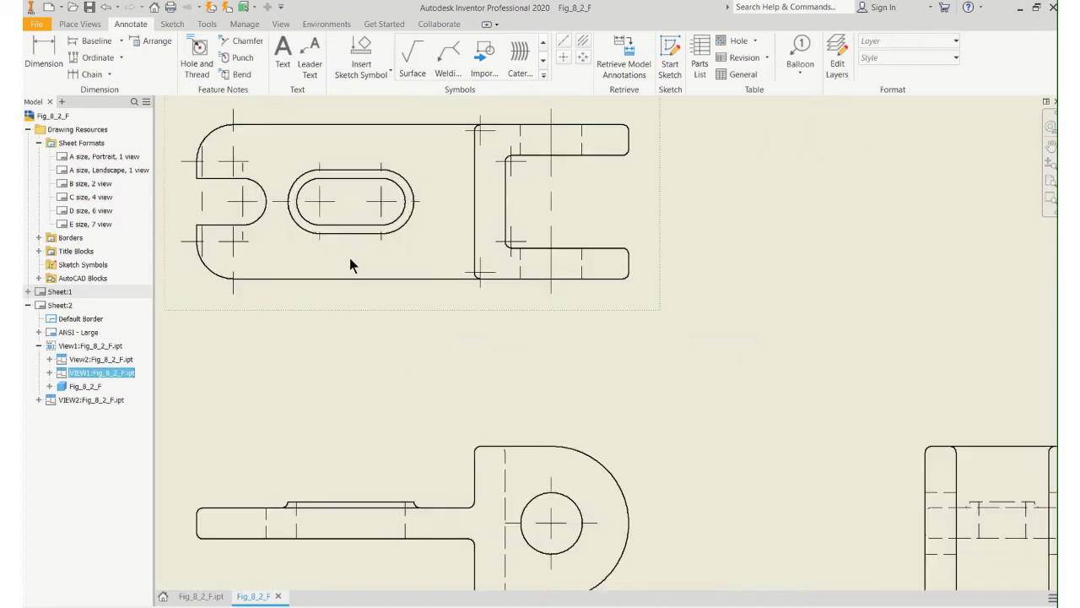
scroll(353, 297, "down", 3)
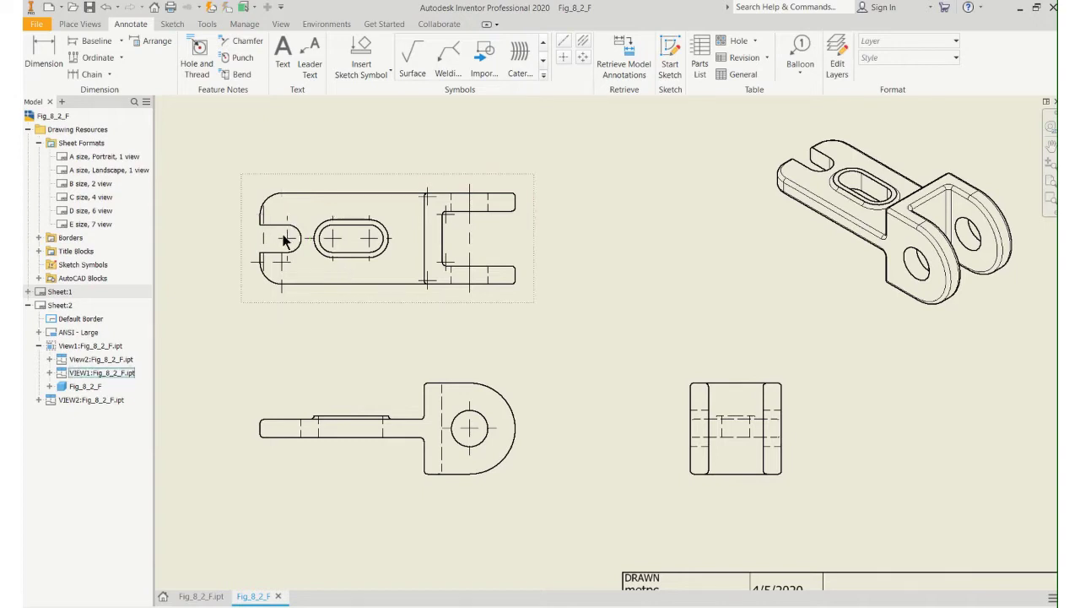
left_click(283, 263)
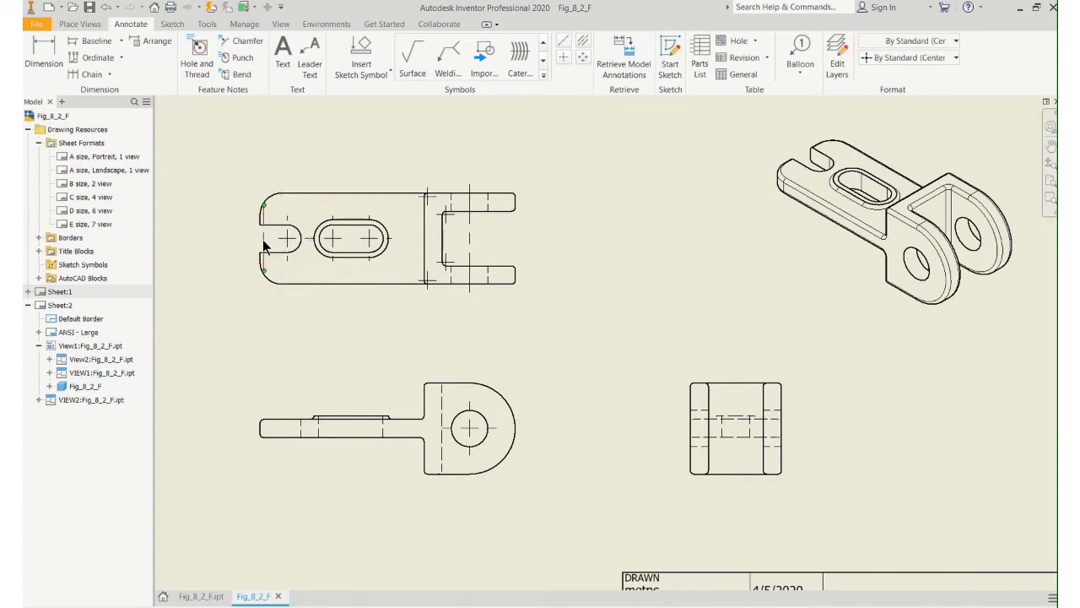
key("Delete")
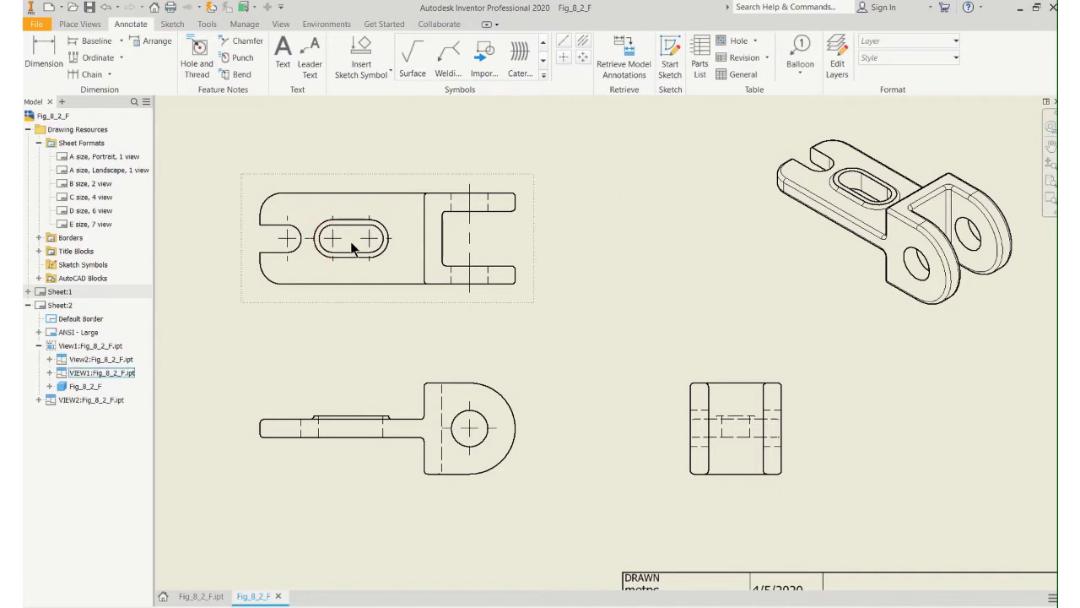
Step: Try a bisecting centerline between the front view's two hidden lines, then undo it
scroll(361, 448, "up", 2)
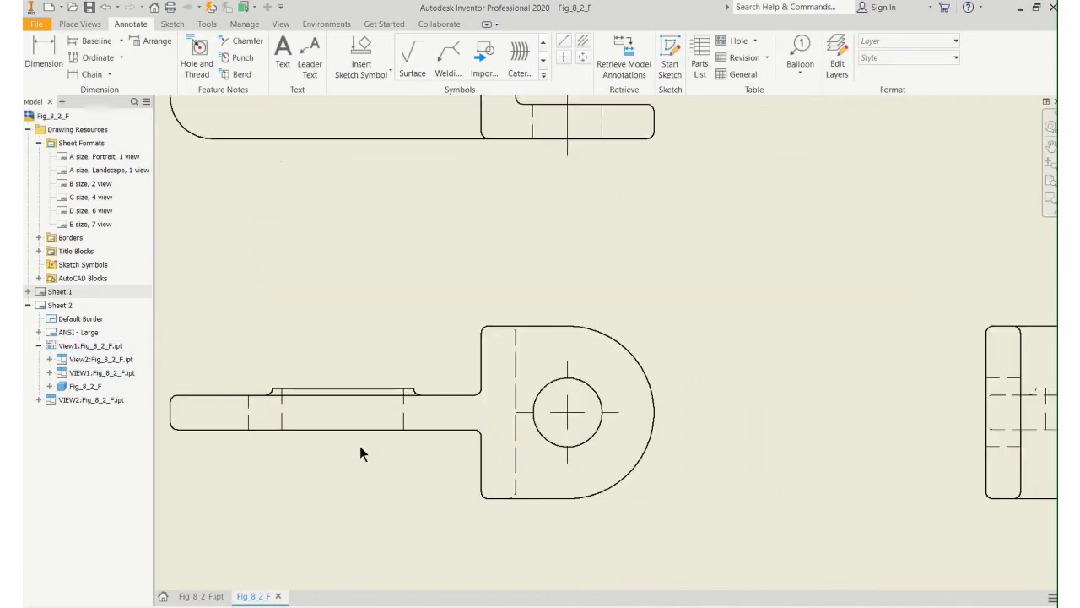
scroll(394, 431, "up", 3)
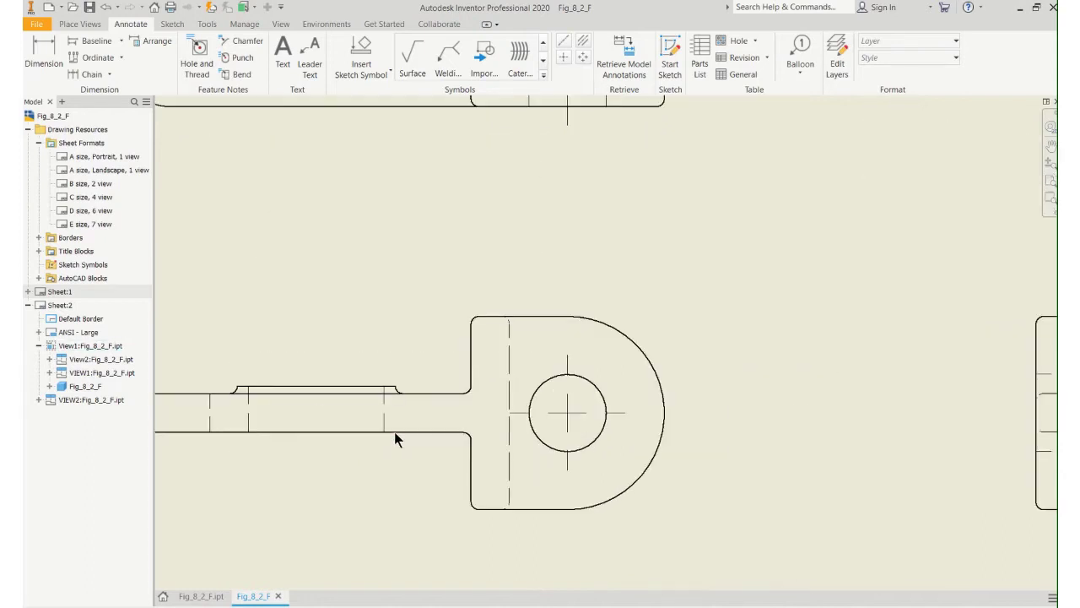
scroll(394, 432, "down", 2)
middle_click_drag(394, 431, 463, 413)
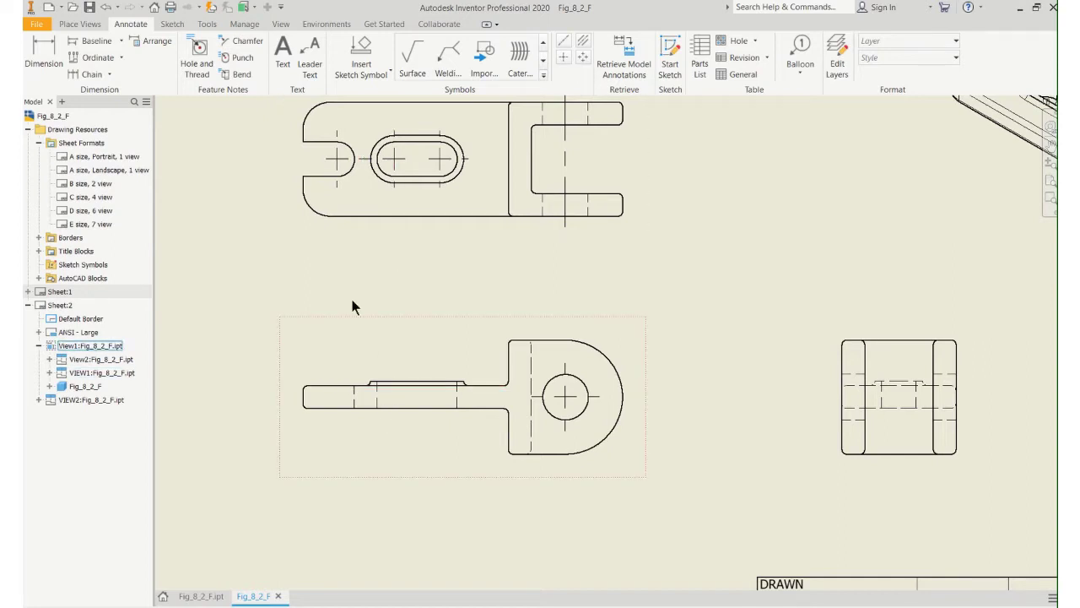
left_click(582, 43)
left_click(456, 402)
left_click(377, 407)
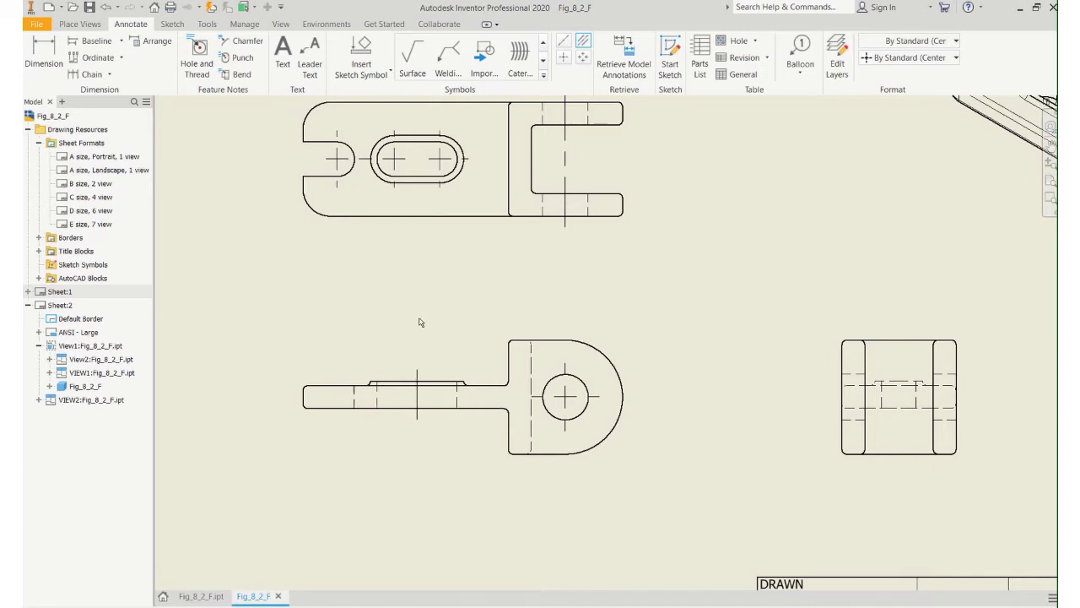
left_click(106, 7)
right_click(403, 433)
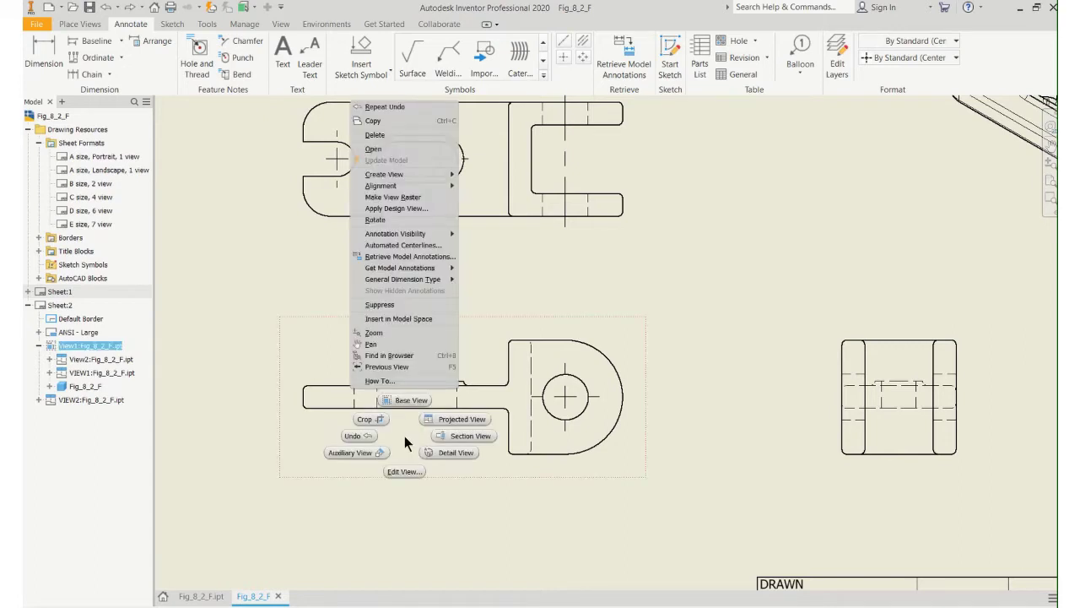
left_click(400, 256)
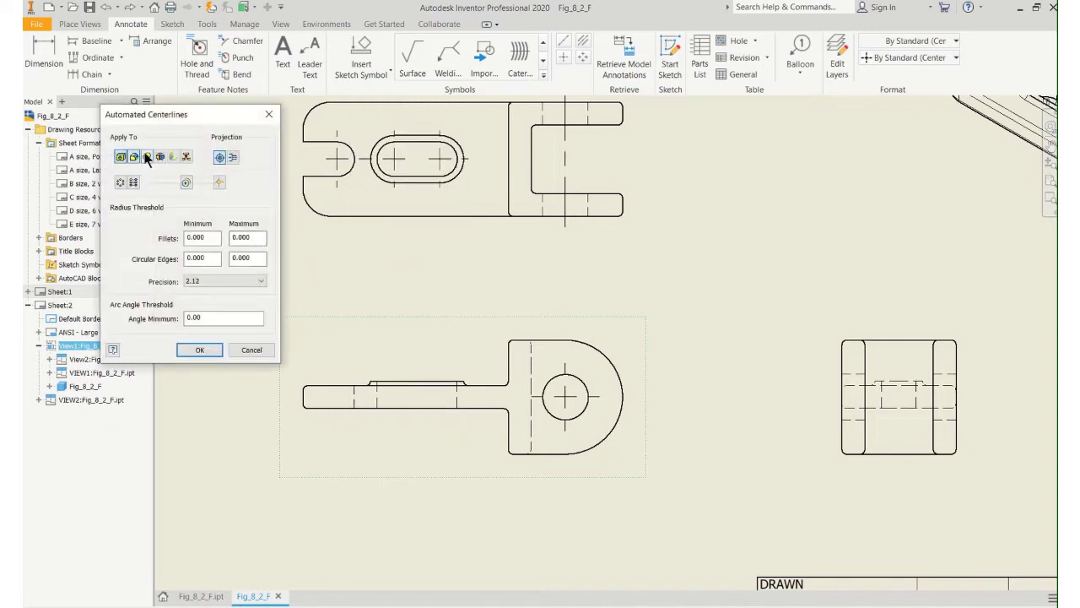
left_click(148, 158)
left_click(215, 348)
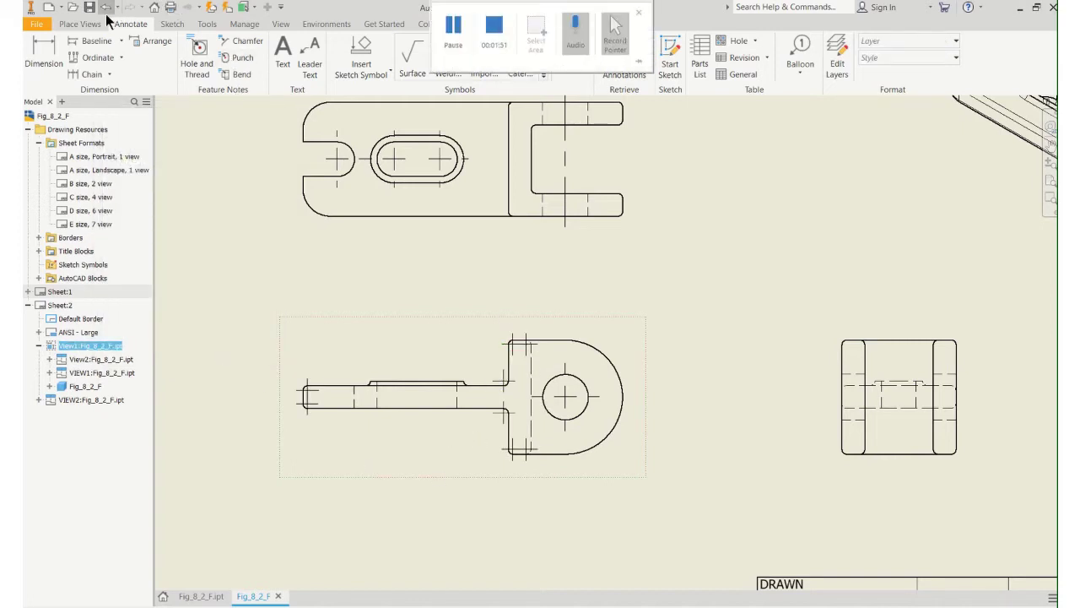
left_click(107, 8)
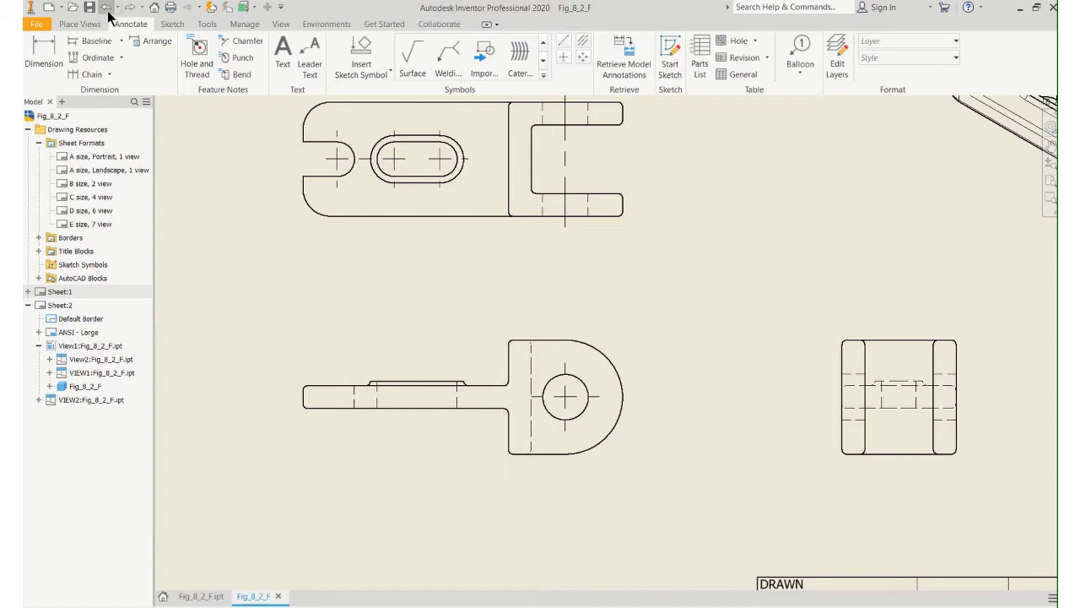
Step: Turn on tangent edge display for the front view through Edit View
right_click(459, 453)
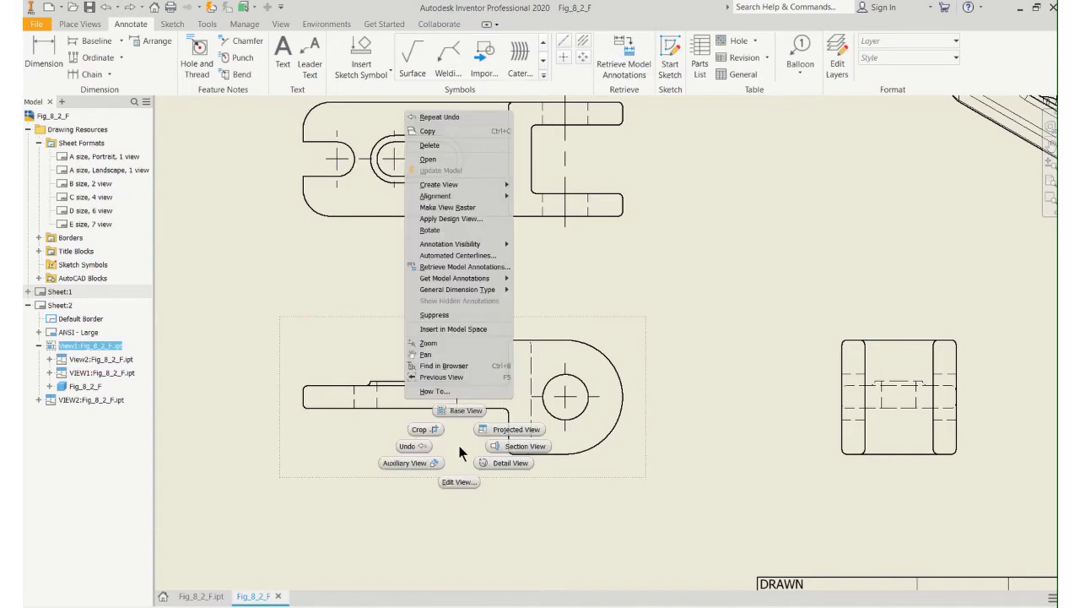
left_click(459, 481)
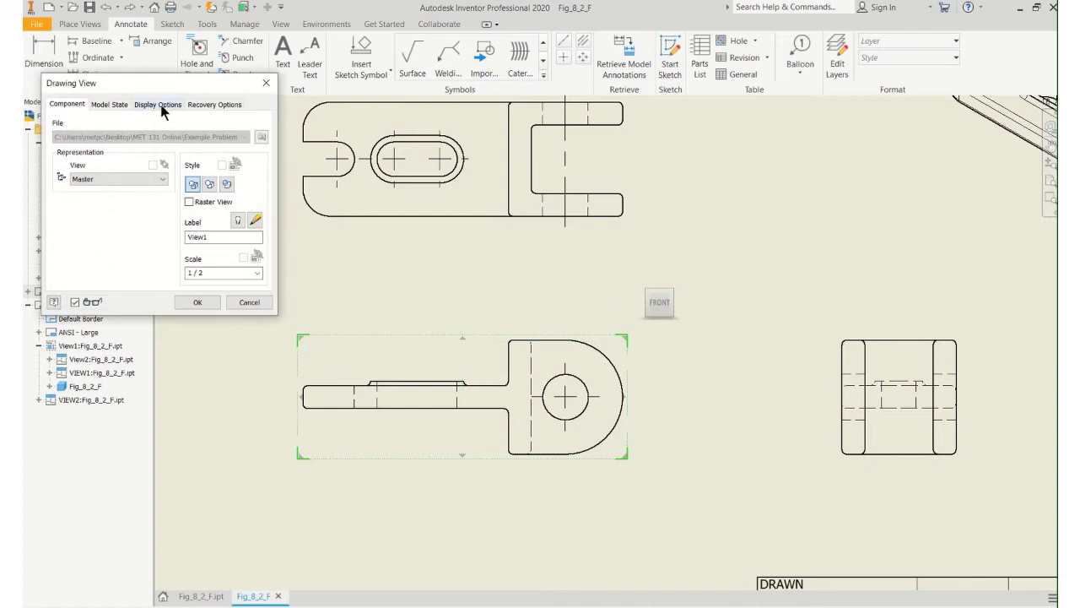
left_click(161, 103)
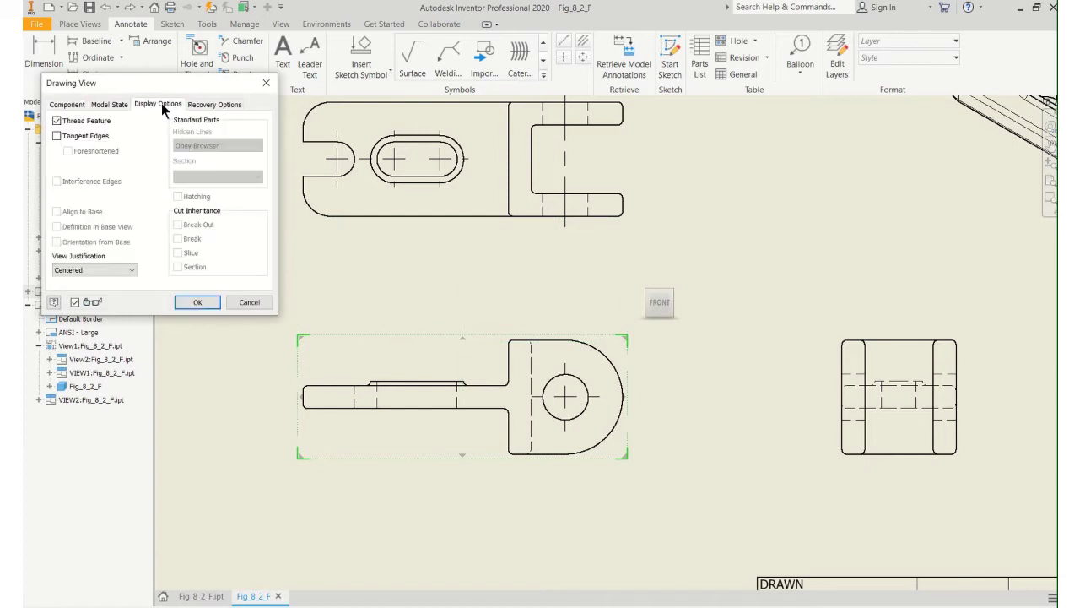
left_click(56, 136)
left_click(198, 302)
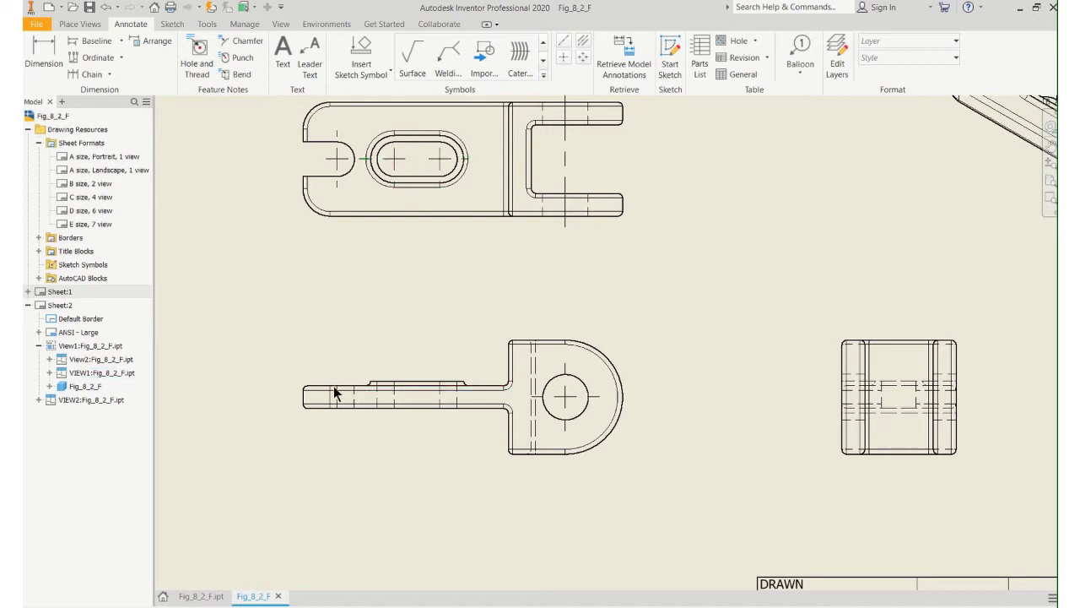
Step: Add a vertical bisecting centerline across the raised section of the front view's arm
scroll(431, 391, "up", 3)
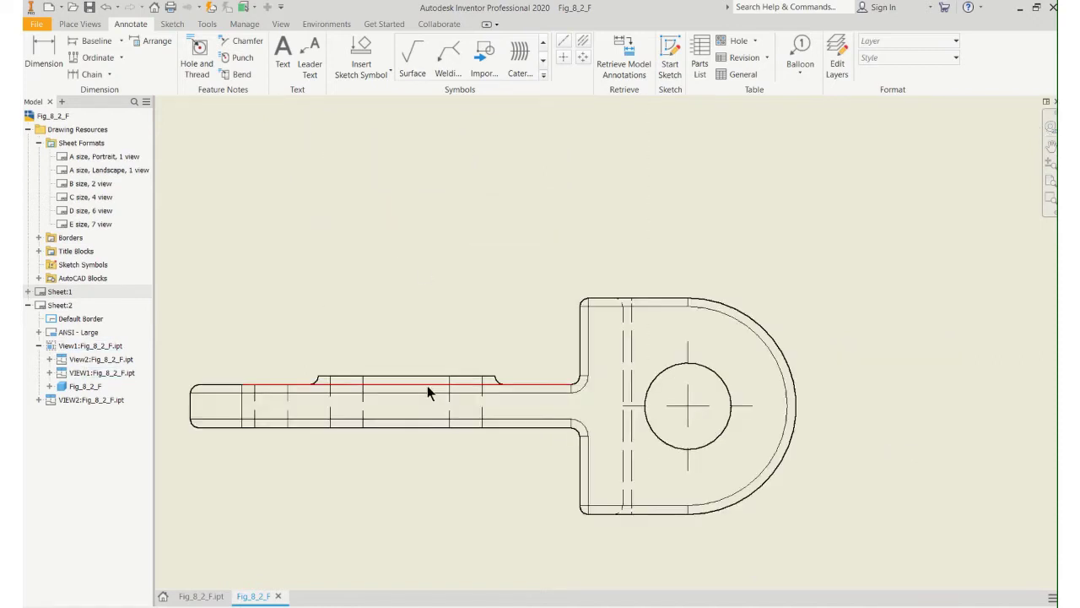
mouse_move(427, 385)
middle_mouse_down()
mouse_move(461, 370)
mouse_move(516, 317)
middle_mouse_up()
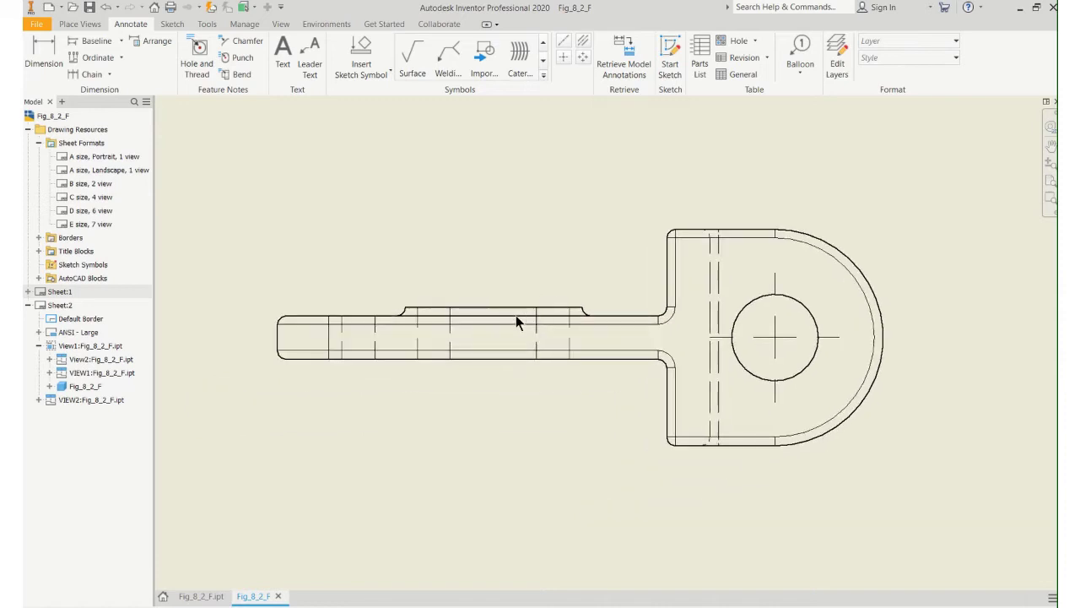
scroll(514, 314, "up", 4)
scroll(514, 314, "down", 3)
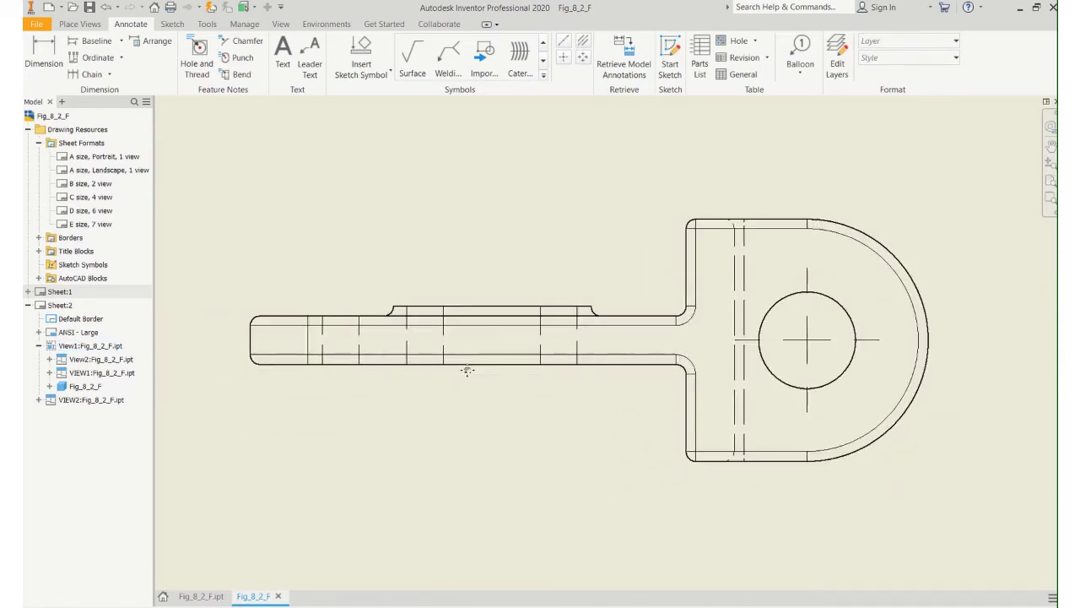
middle_click_drag(467, 370, 508, 373)
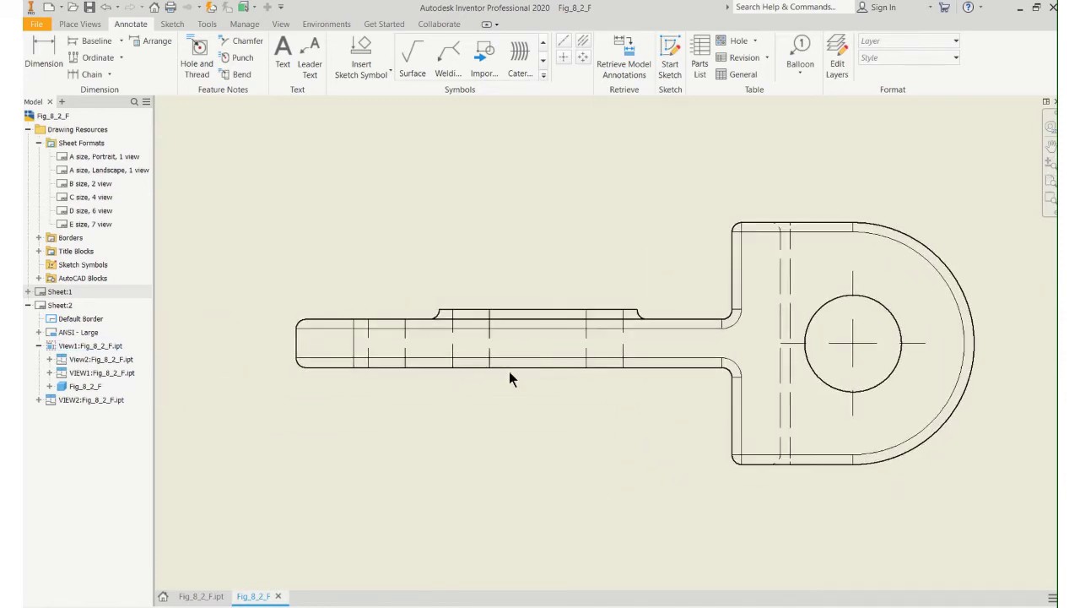
left_click(564, 39)
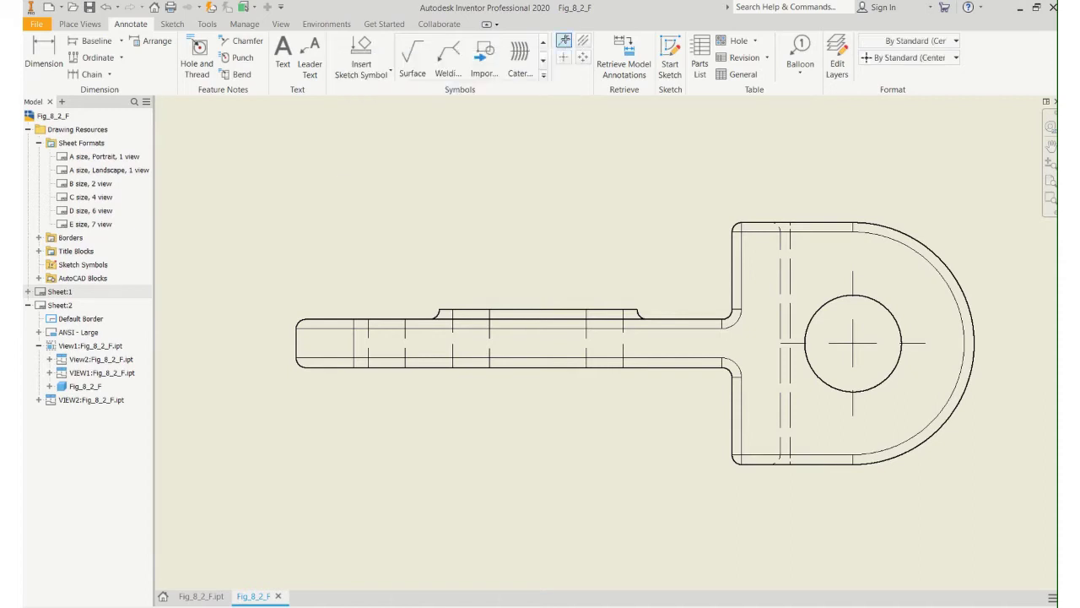
left_click(489, 309)
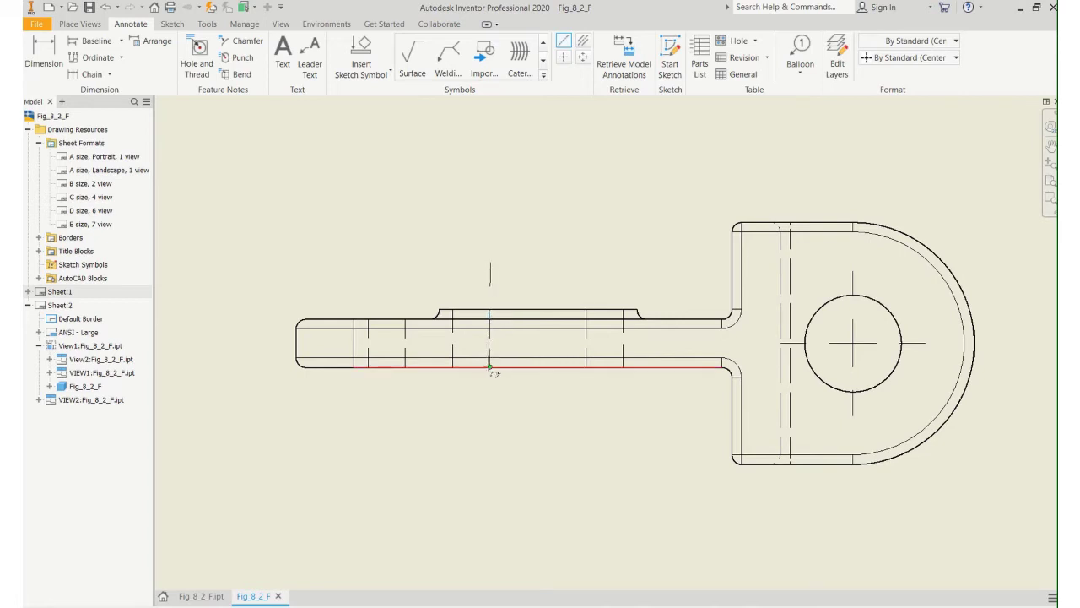
left_click(490, 367)
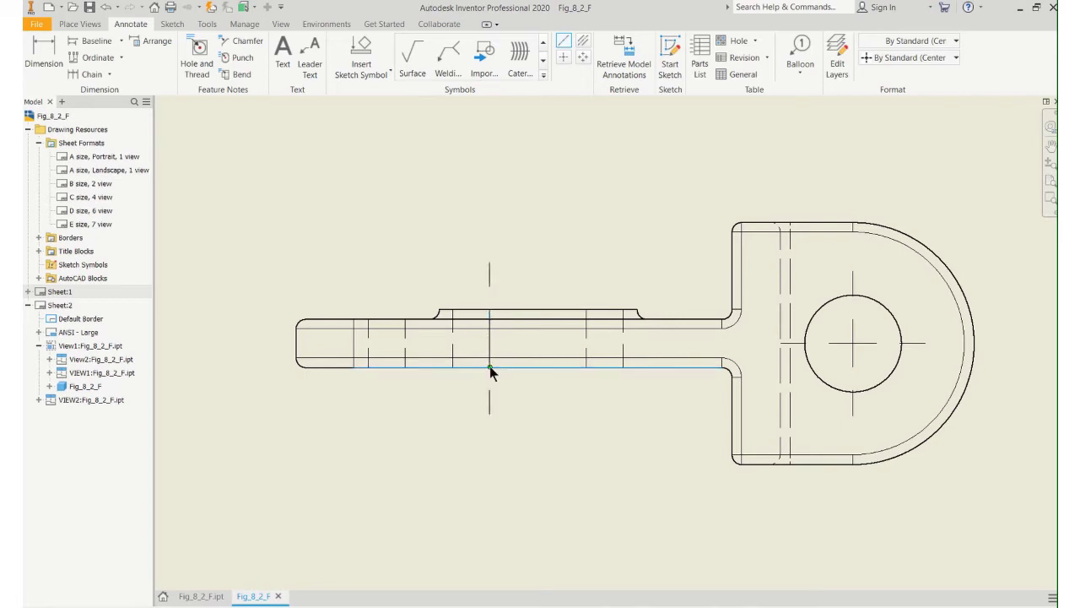
right_click(489, 368)
key("Escape")
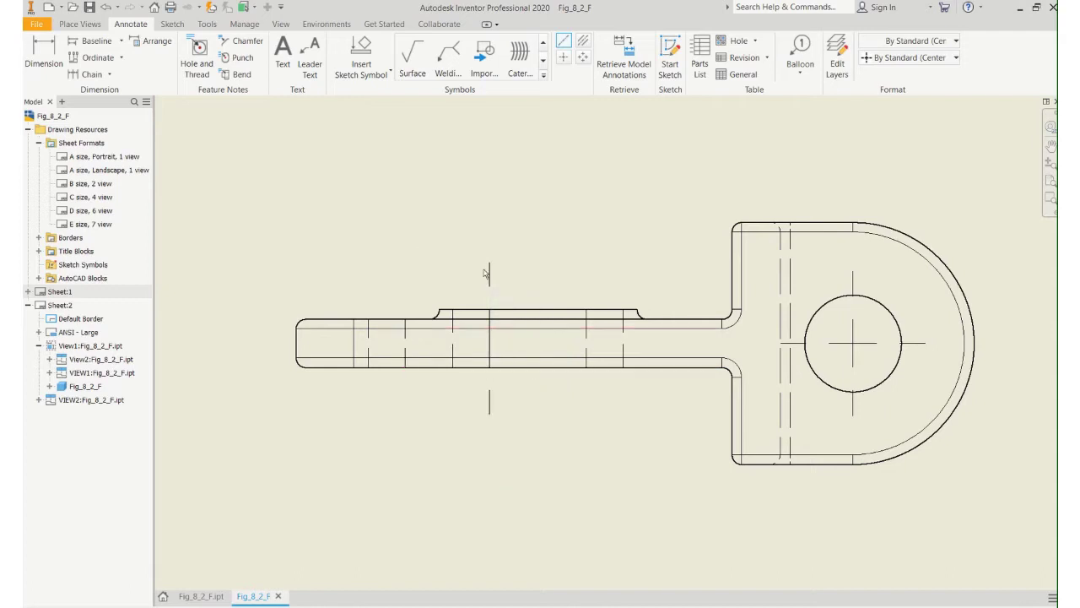
Step: Add two more vertical centerlines: one on the raised section, one near the arm's left end
left_click(586, 310)
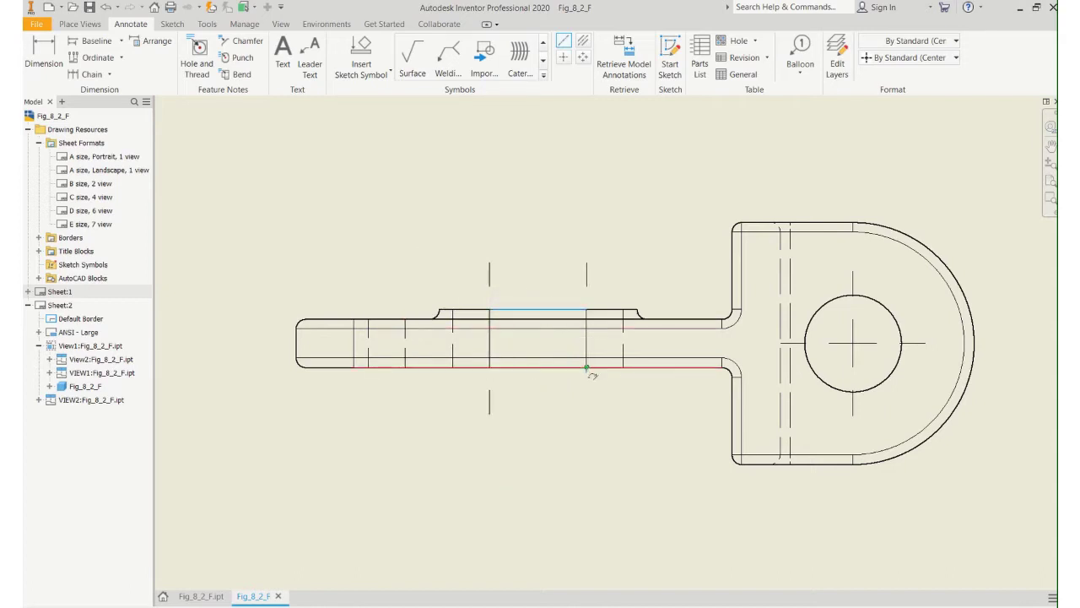
left_click(586, 368)
right_click(586, 368)
left_click(637, 372)
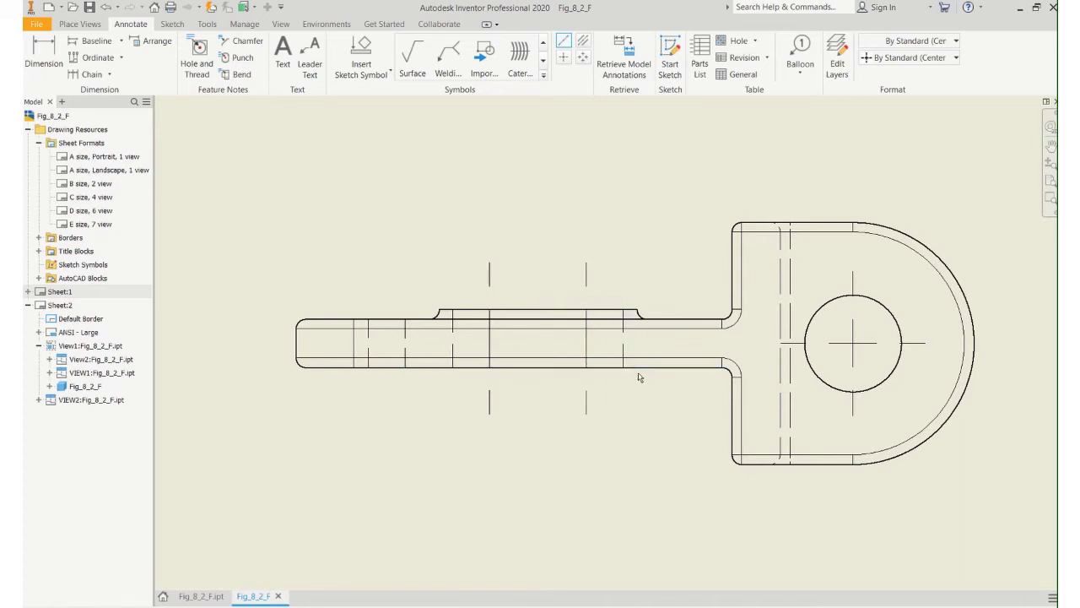
left_click(368, 318)
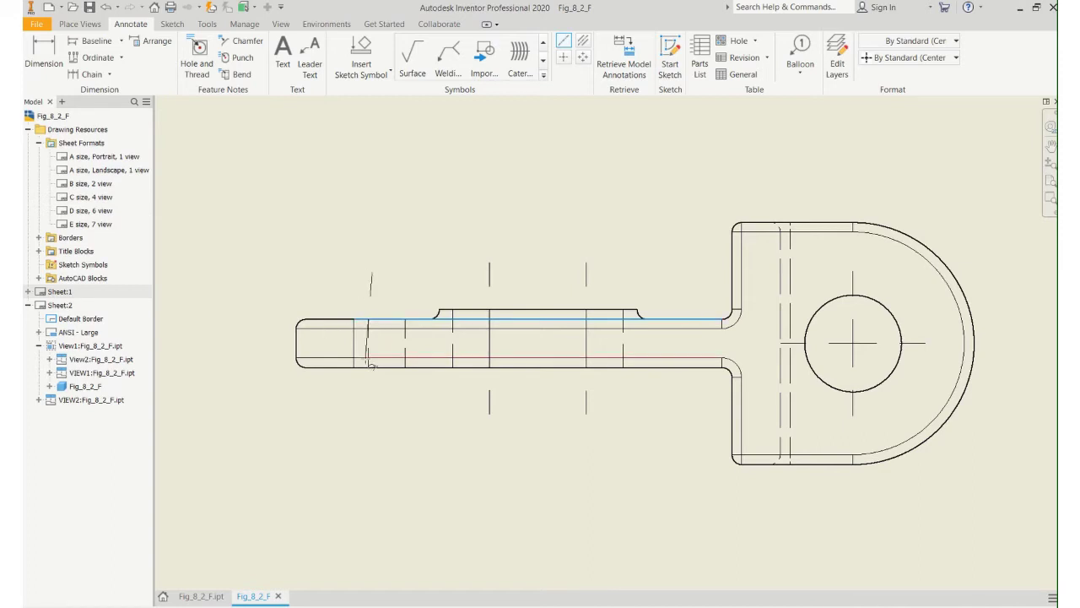
left_click(369, 368)
right_click(369, 368)
left_click(421, 372)
scroll(436, 353, "up", 3)
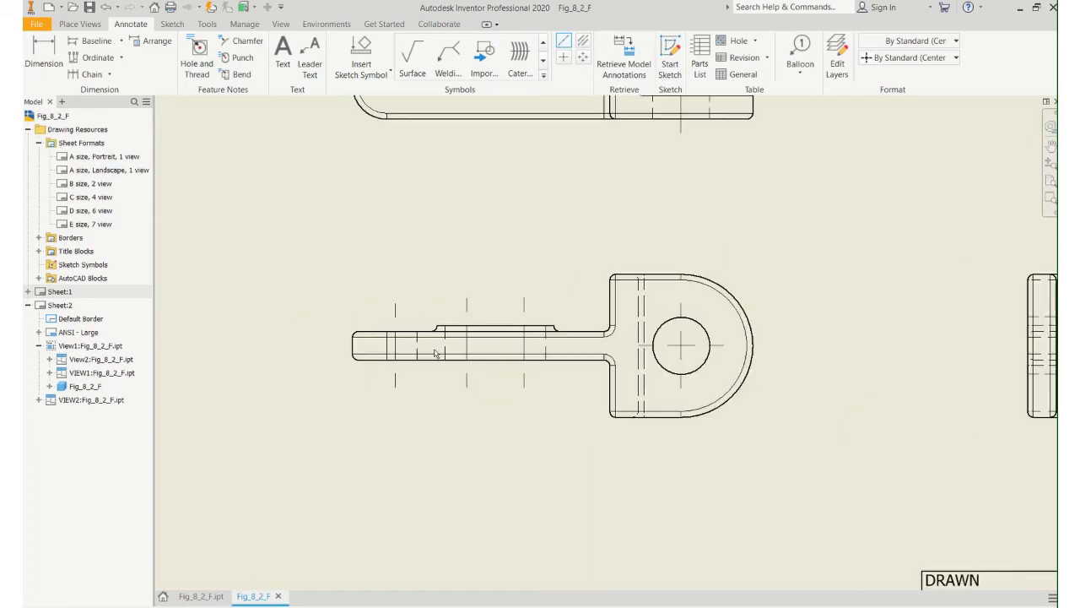
Step: Turn tangent edges back off for the lower drawing view
left_click(439, 399)
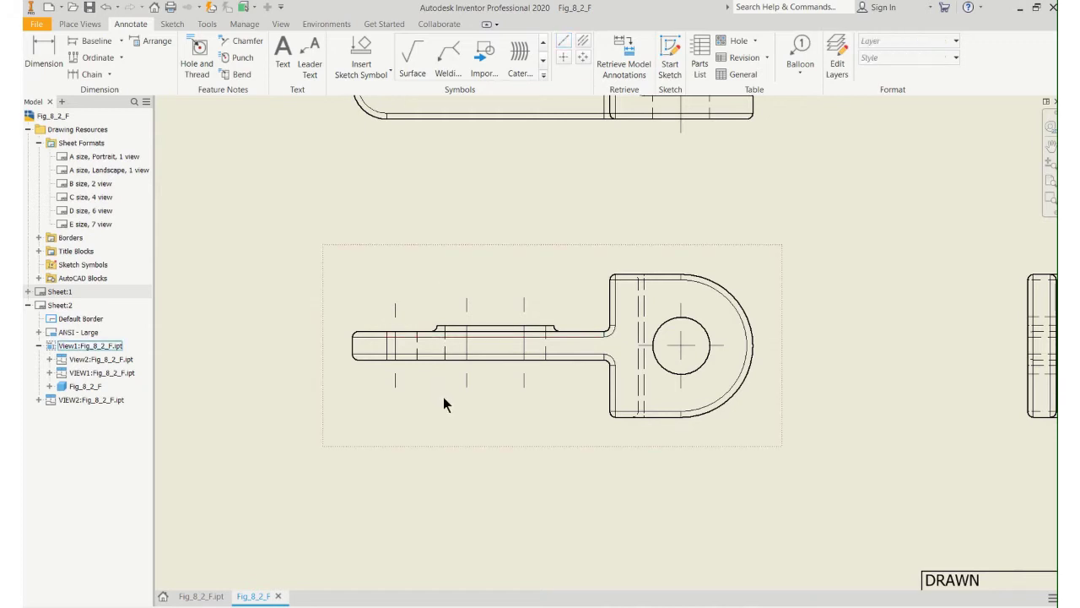
right_click(446, 405)
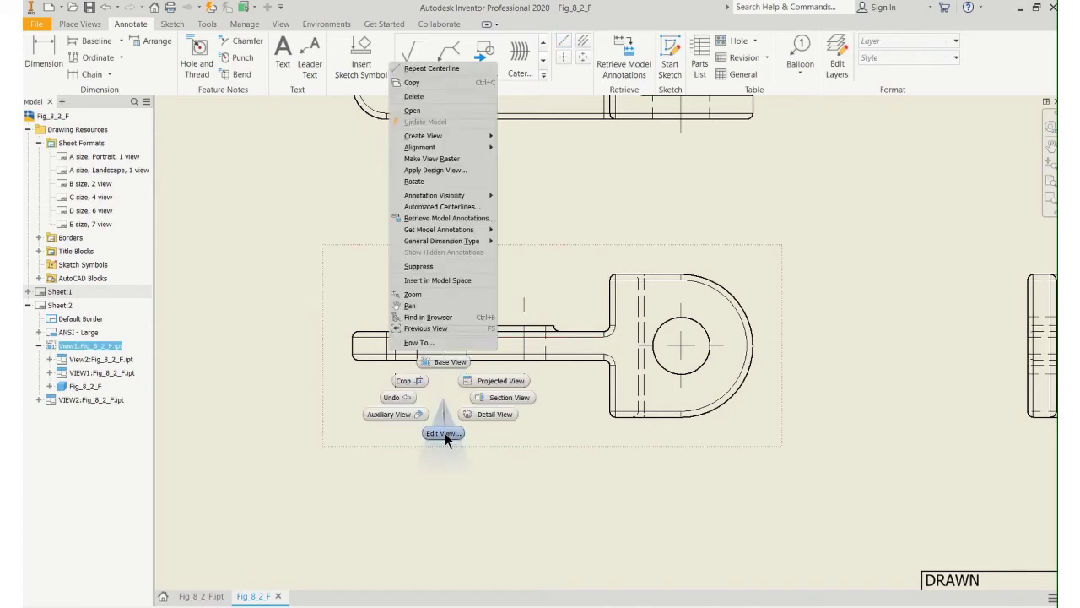
left_click(445, 433)
left_click(148, 105)
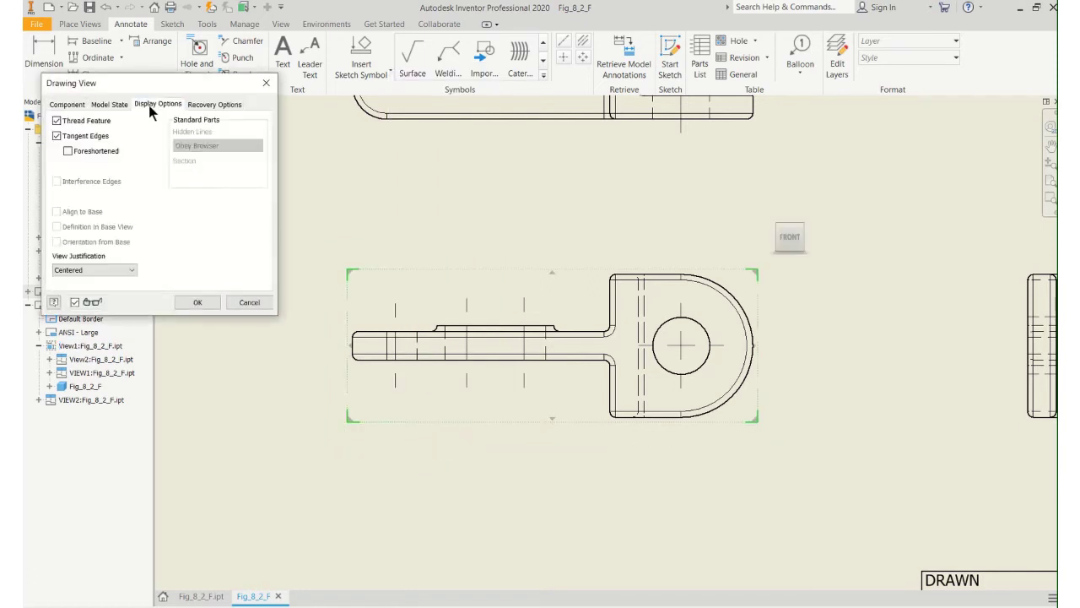
left_click(57, 136)
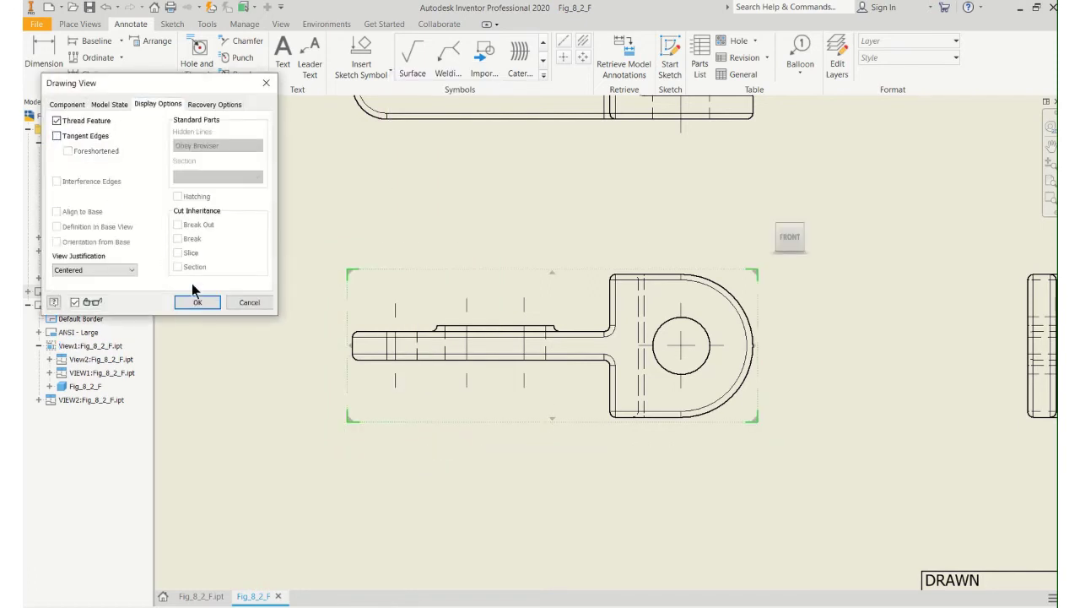
left_click(209, 303)
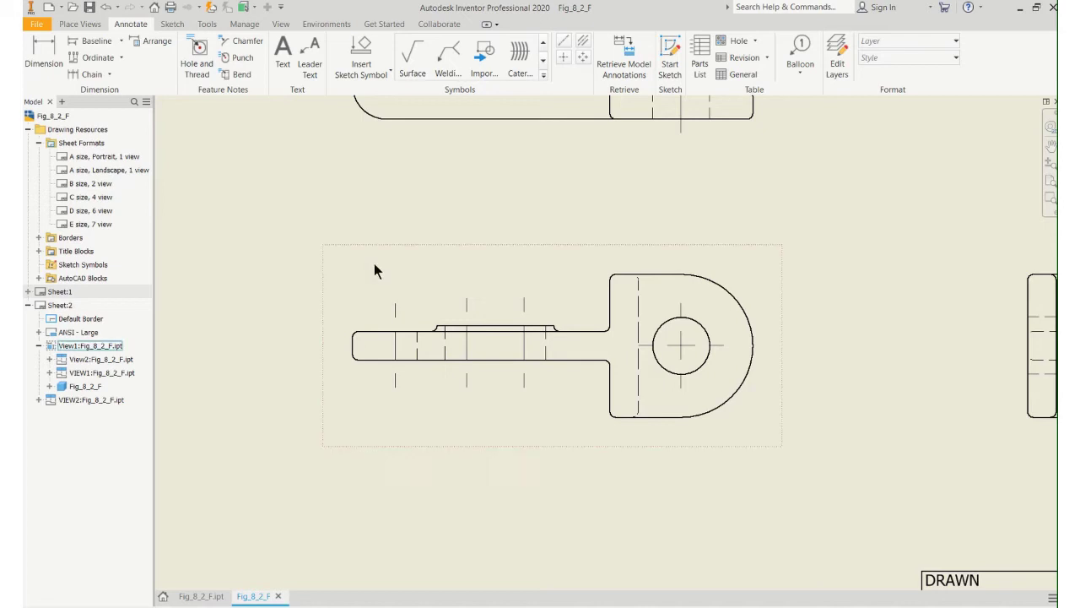
Step: Dimension the width across the top view's oblong slot, giving 1.04
scroll(517, 262, "up", 2)
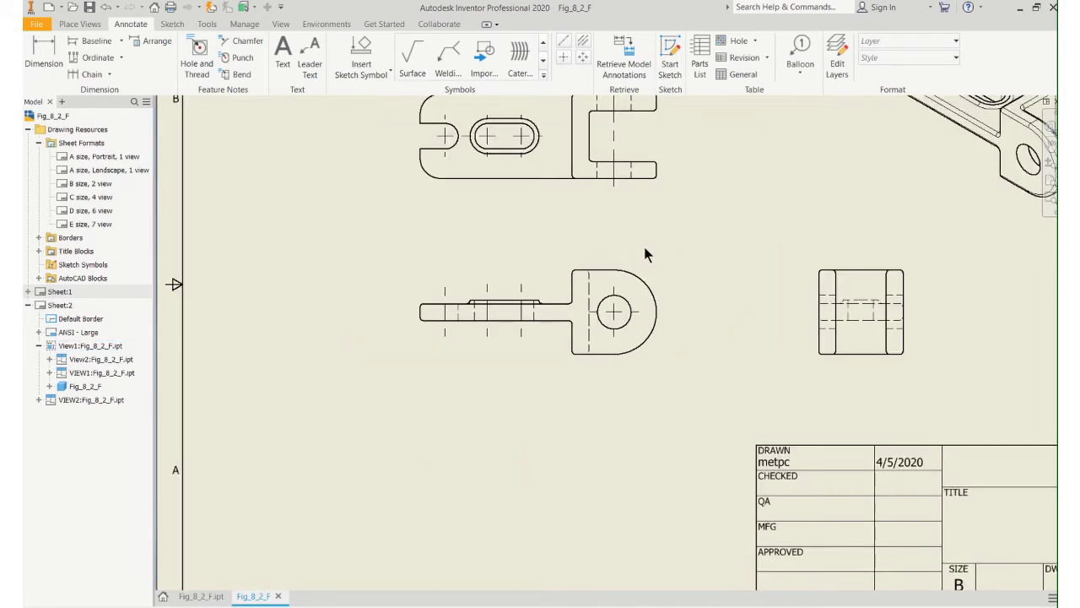
middle_click_drag(644, 246, 526, 287)
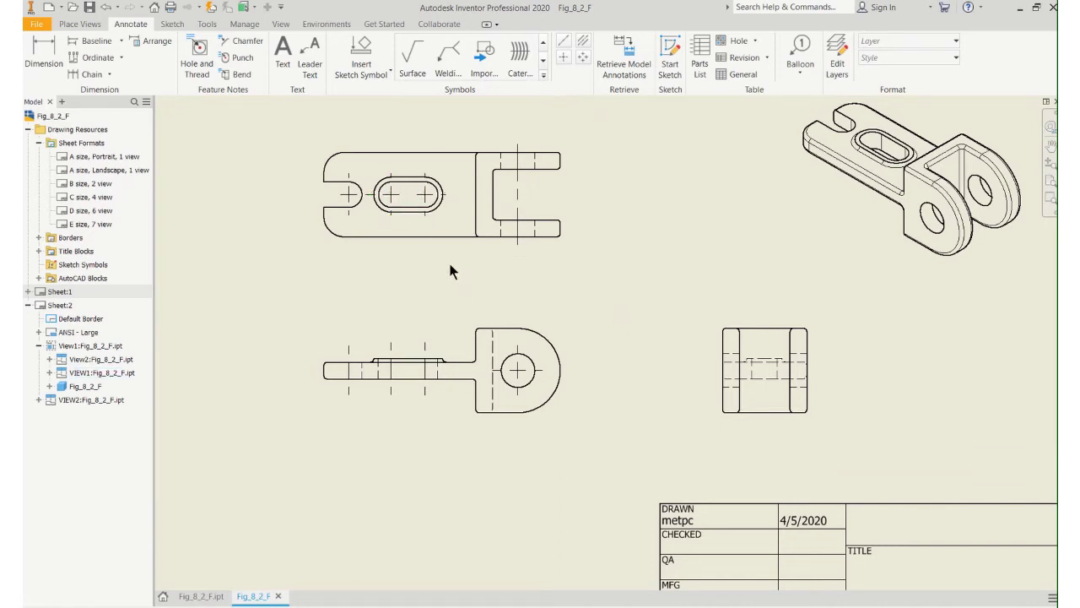
scroll(448, 259, "up", 4)
scroll(544, 361, "down", 3)
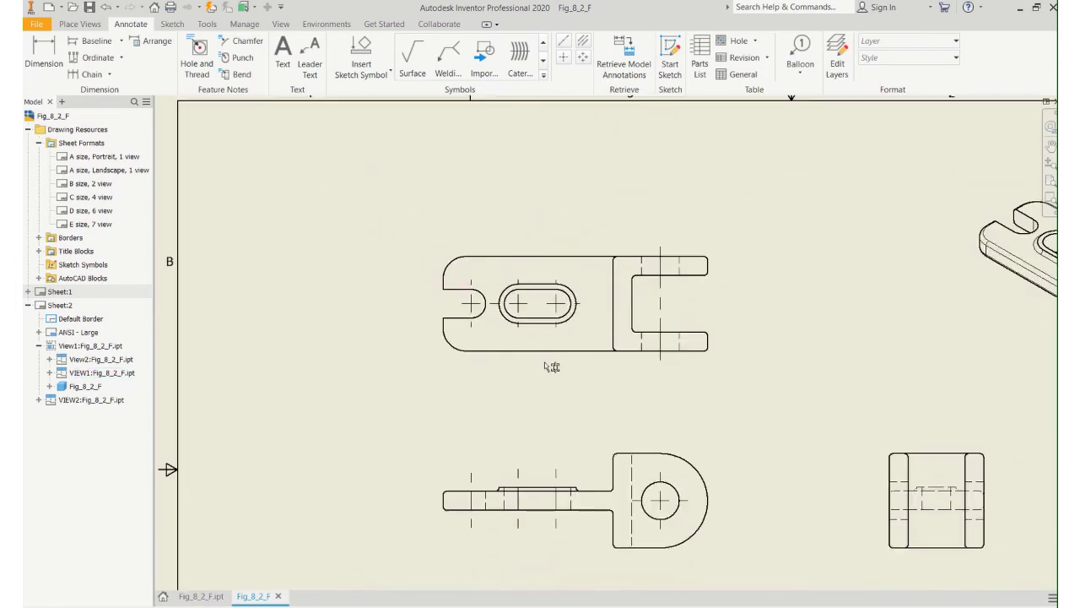
key("d")
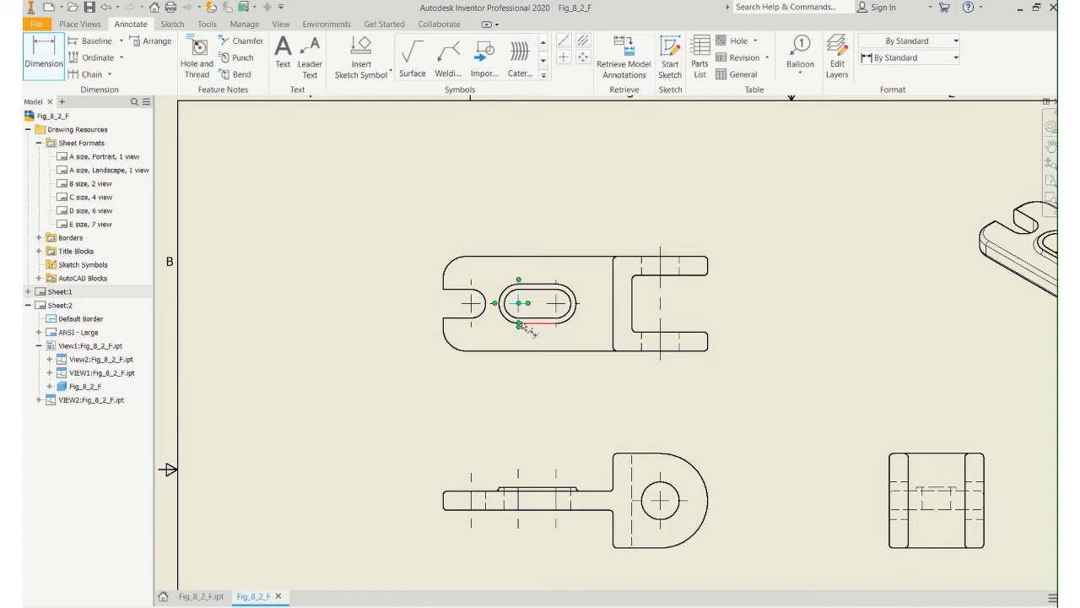
left_click(524, 324)
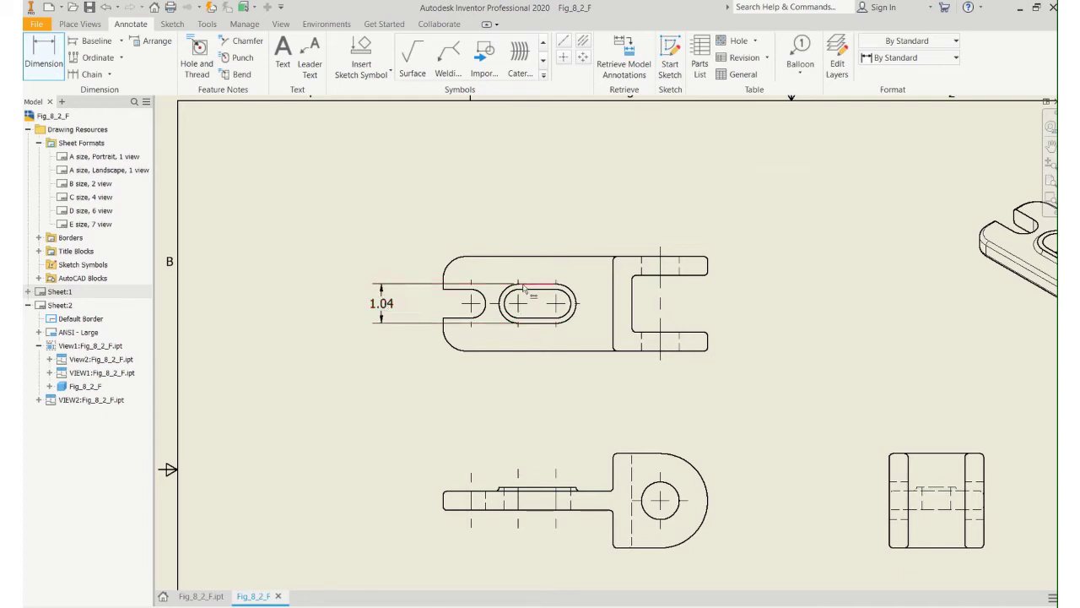
Step: In the bracket part model, edit Sketch4 under Extrusion4
left_click(196, 596)
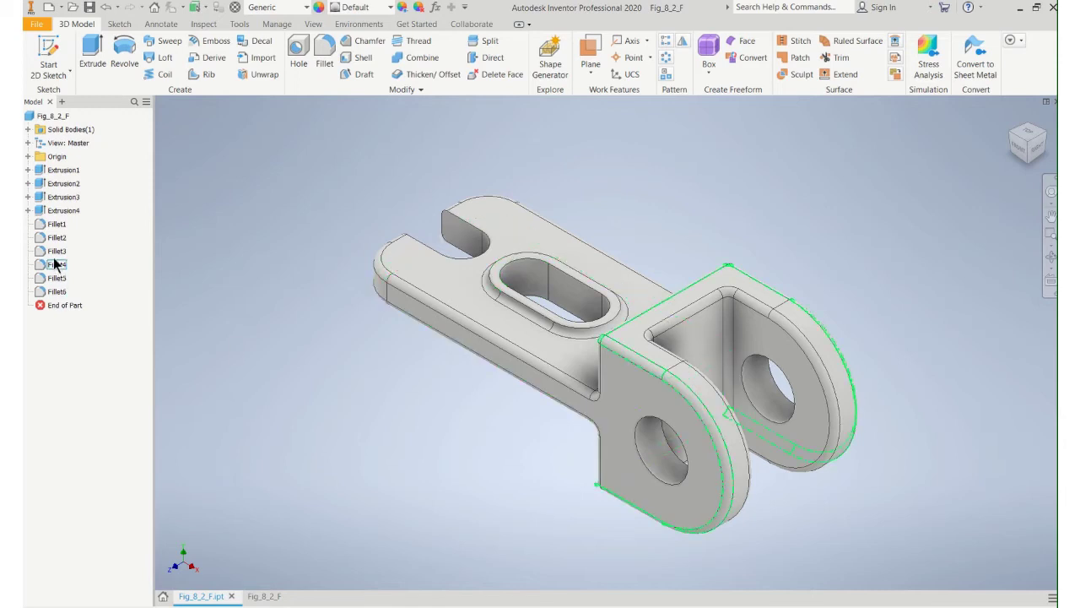
left_click(27, 210)
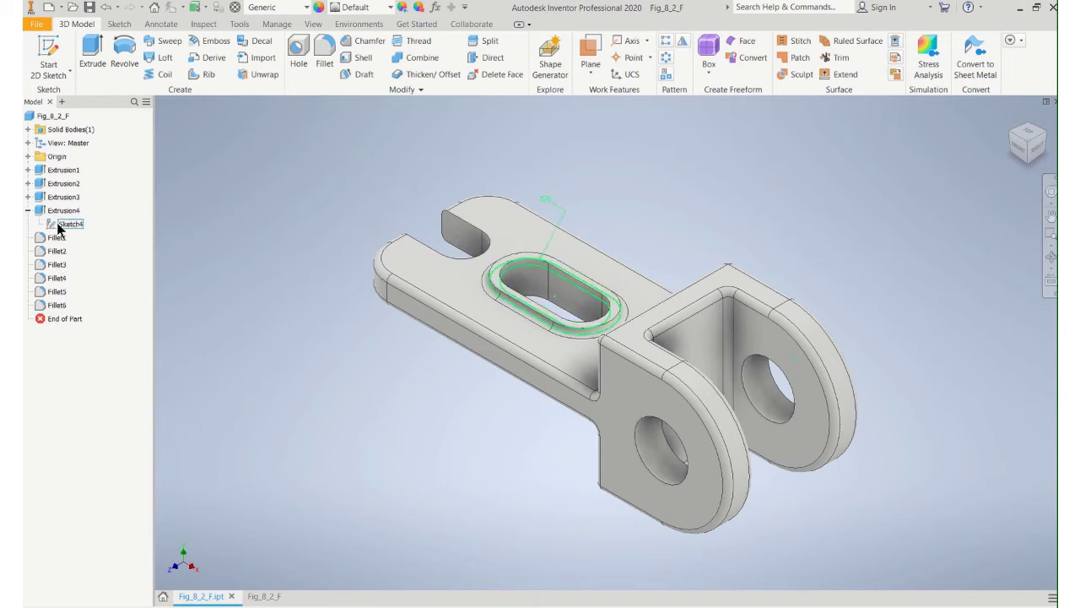
right_click(56, 222)
left_click(85, 257)
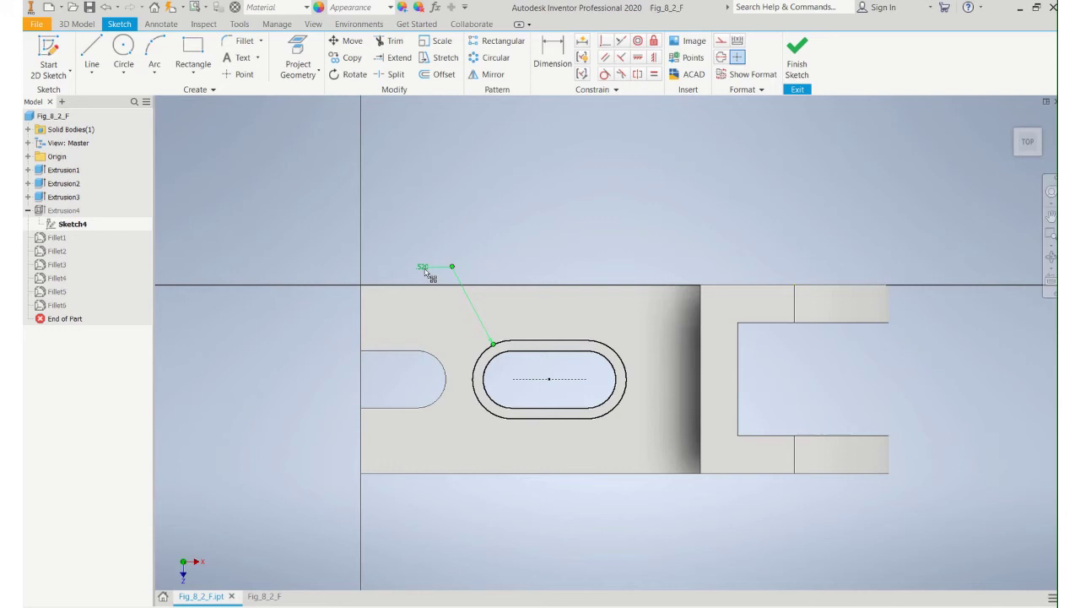
Step: Change the slot rim offset from .520 to .63 and finish the sketch
double_click(424, 267)
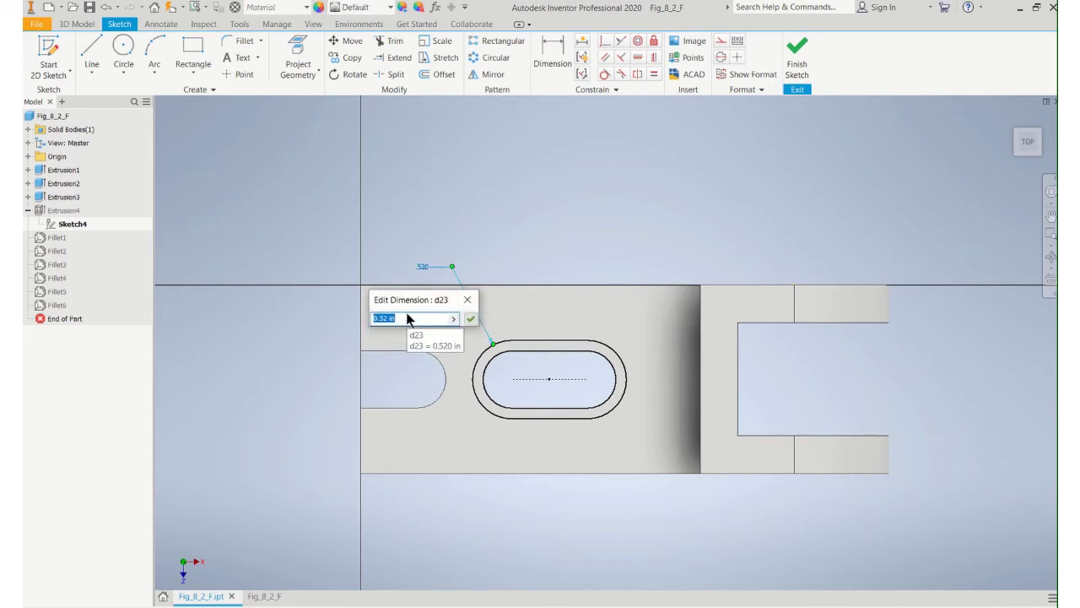
type(".63")
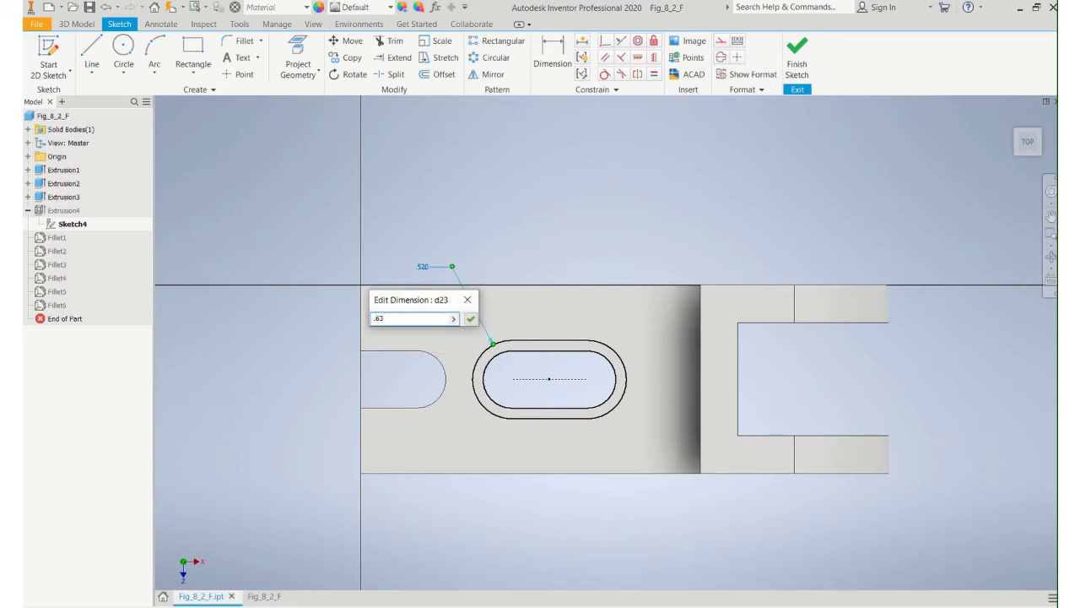
left_click(474, 320)
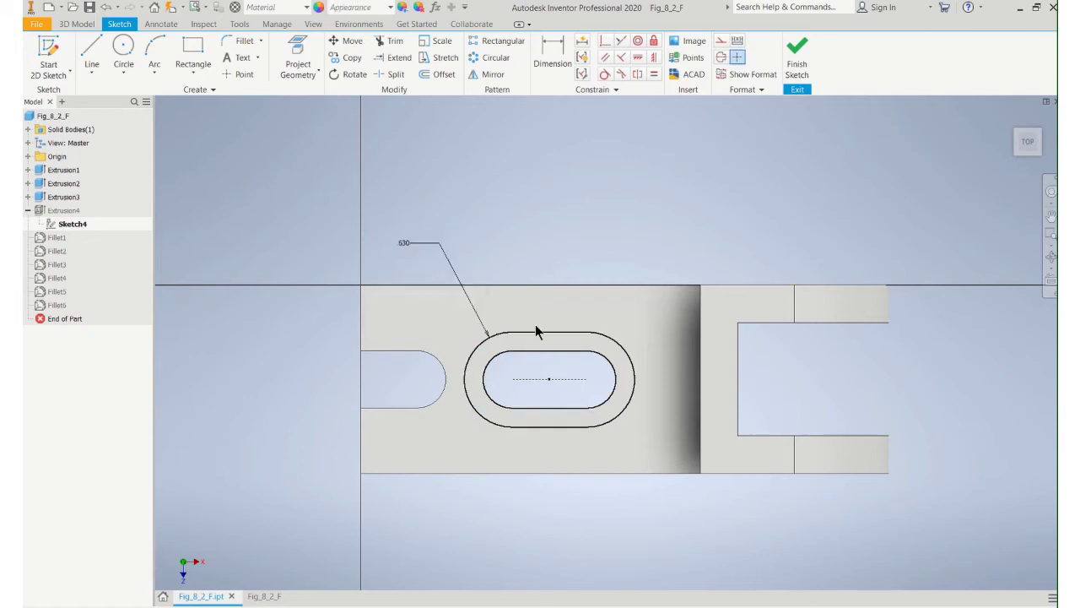
left_click(796, 55)
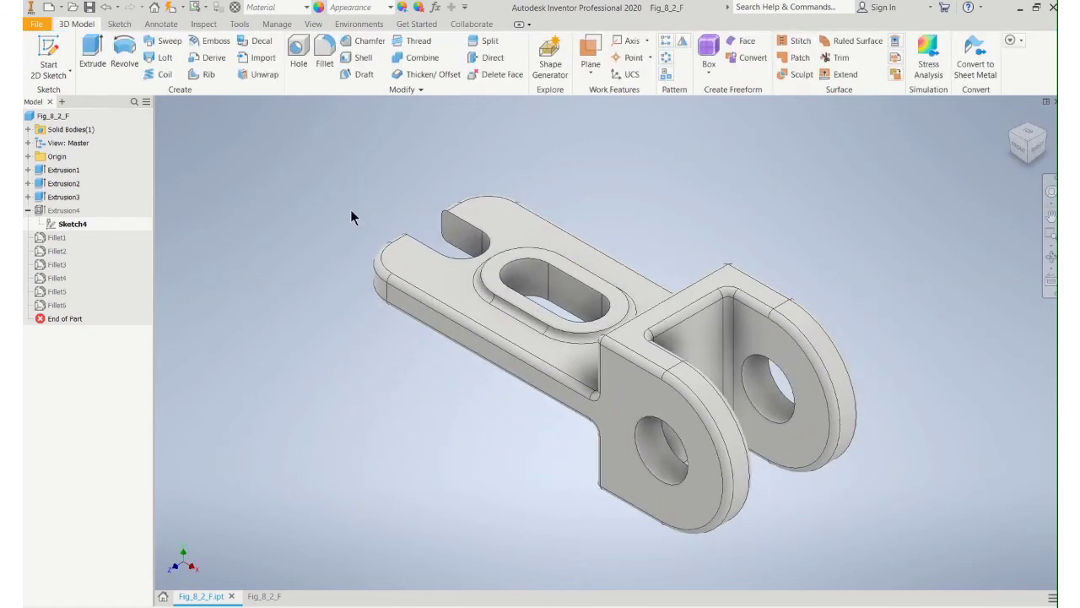
Step: Save the updated part and return to the Fig_8_2_F drawing
left_click(43, 26)
left_click(67, 133)
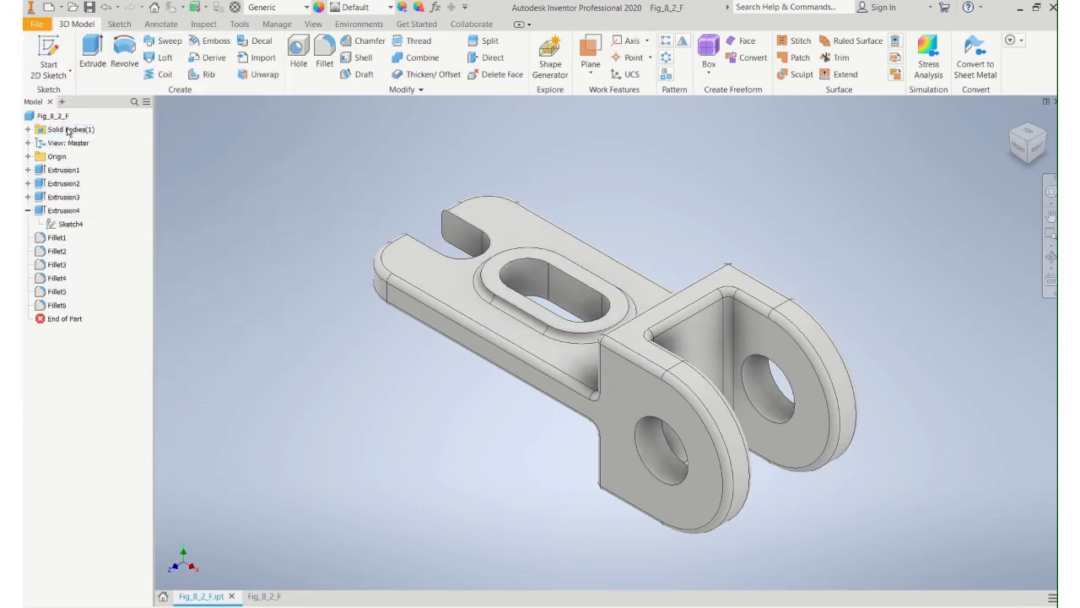
left_click(272, 597)
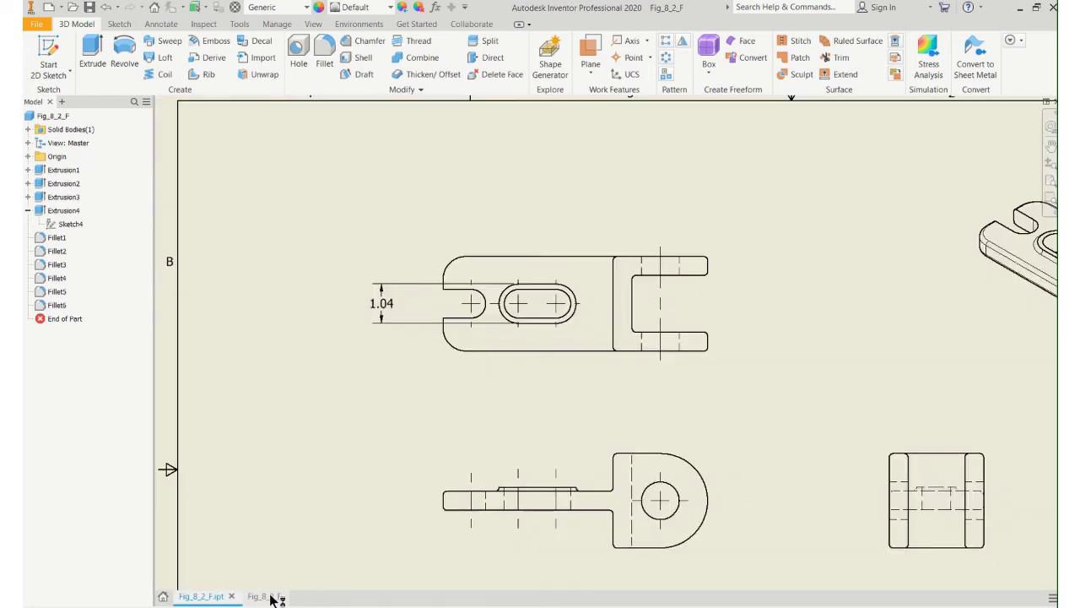
Step: Delete the 1.26 slot dimension from the top view
left_click(391, 302)
key("Delete")
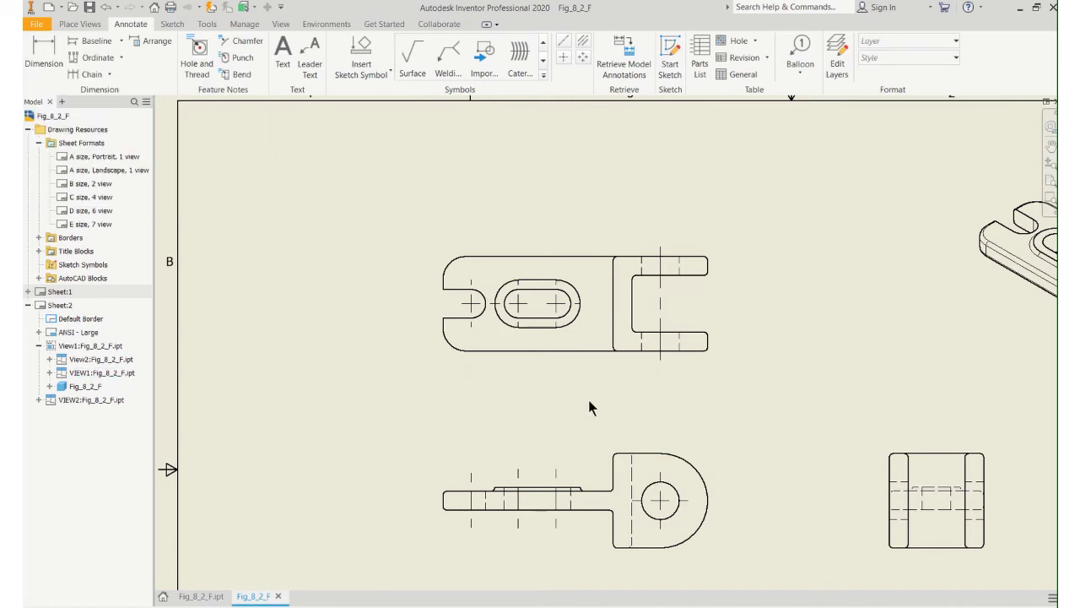
scroll(678, 393, "down", 2)
mouse_move(674, 385)
middle_mouse_down()
mouse_move(632, 366)
mouse_move(535, 362)
middle_mouse_up()
scroll(456, 190, "up", 2)
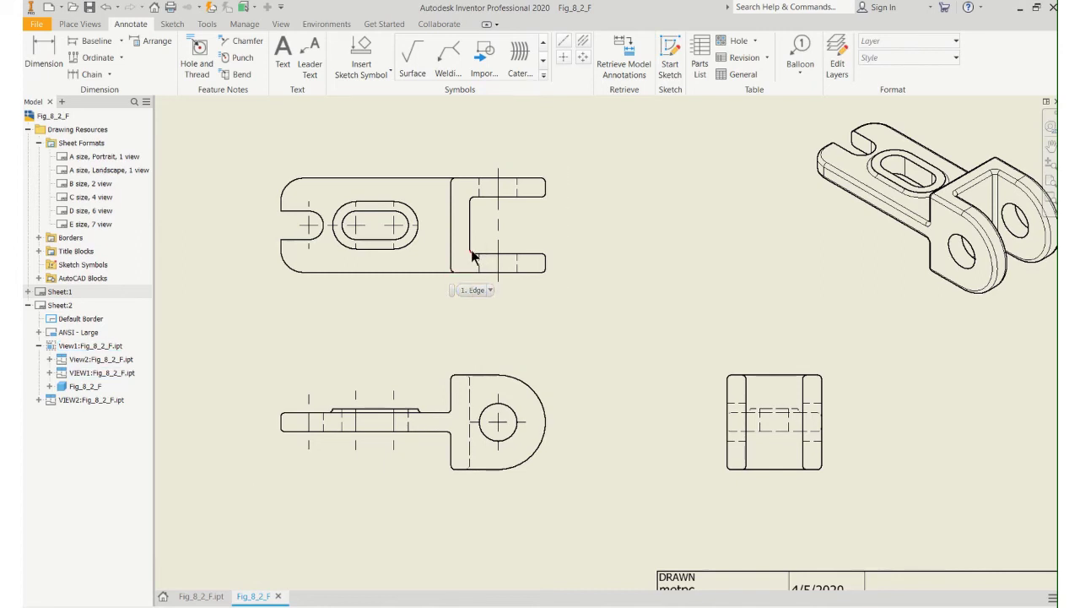
Step: Add the text note 'NOTE: ALL FILLETS & ROUNDS R.10' just above the title block
key("Home")
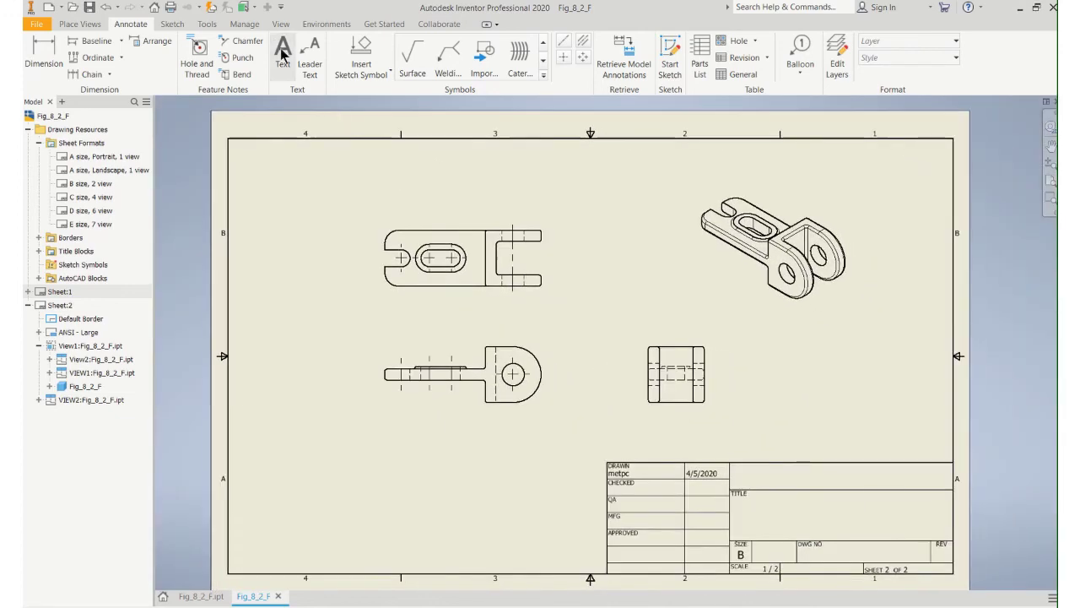
left_click(283, 55)
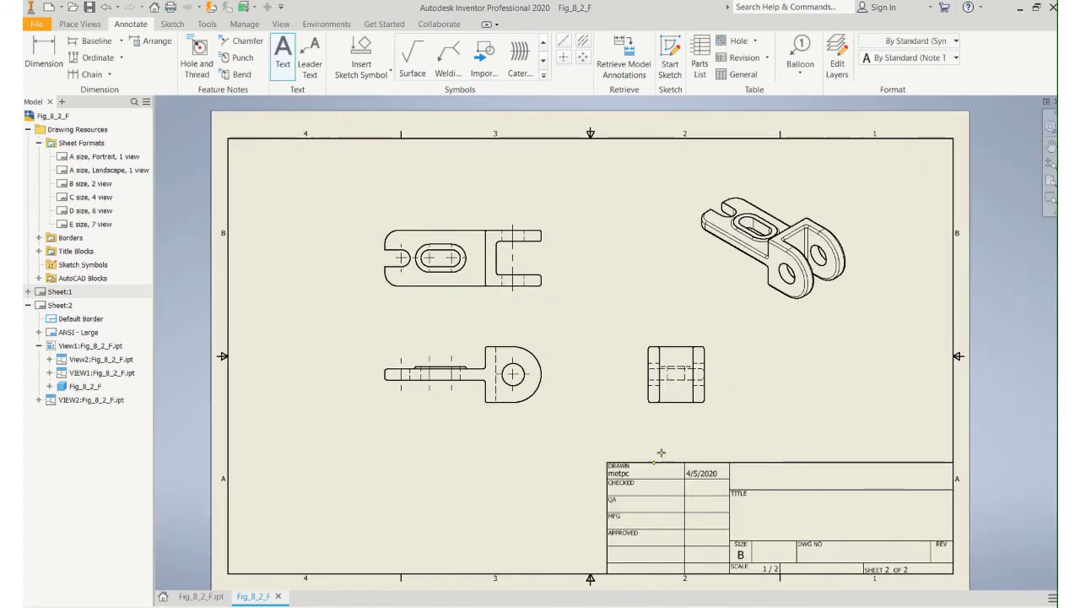
left_click(729, 433)
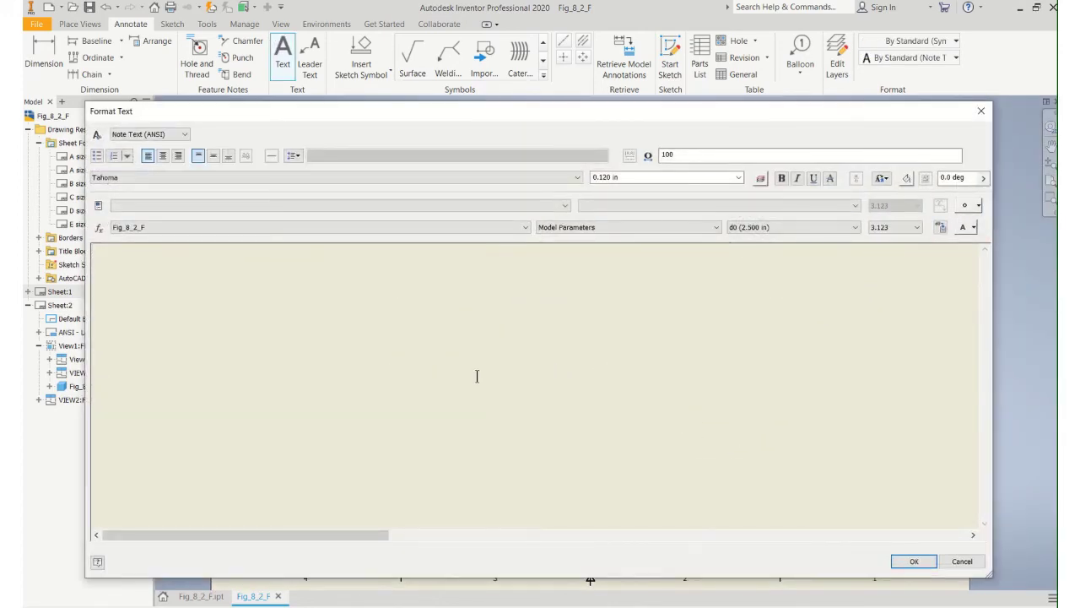
type("NOTE")
type(": ALL FILLERS AN")
key("BackSpace")
key("BackSpace")
key("BackSpace")
key("BackSpace")
key("BackSpace")
type("TS & ROUNDS")
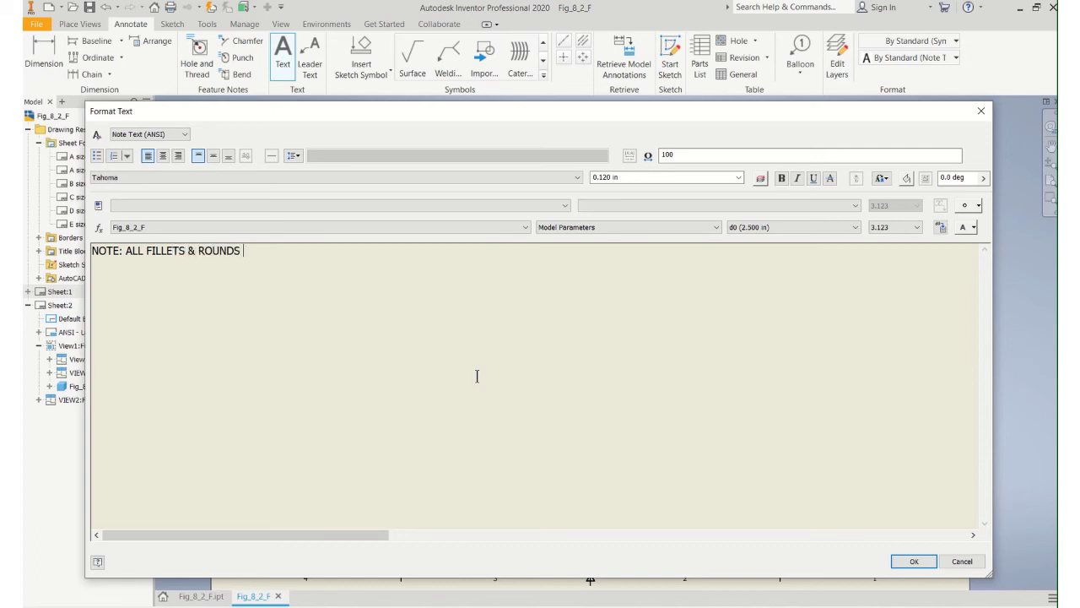
type(" R.10")
left_click(914, 562)
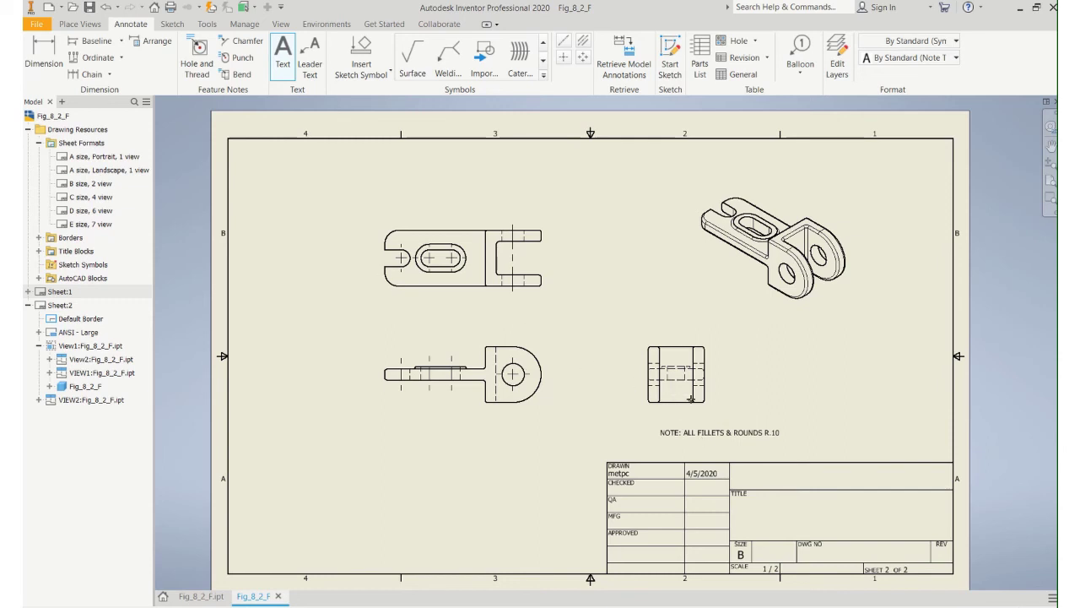
Step: Add Centerline Bisector centerlines between pairs of hidden lines in the side view
scroll(675, 378, "up", 2)
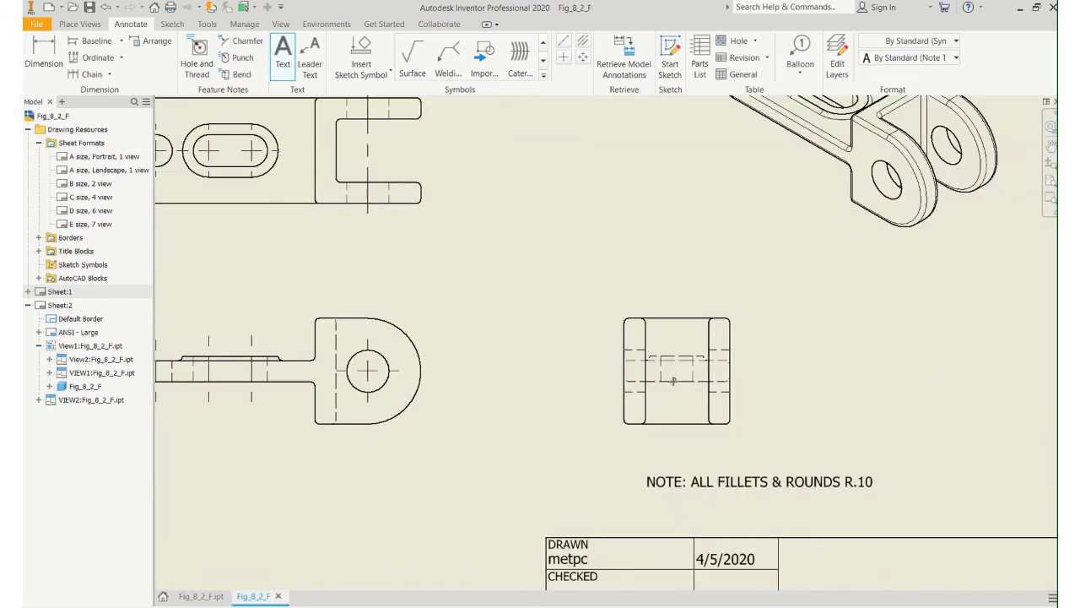
scroll(674, 378, "down", 2)
left_click(582, 42)
scroll(672, 379, "up", 2)
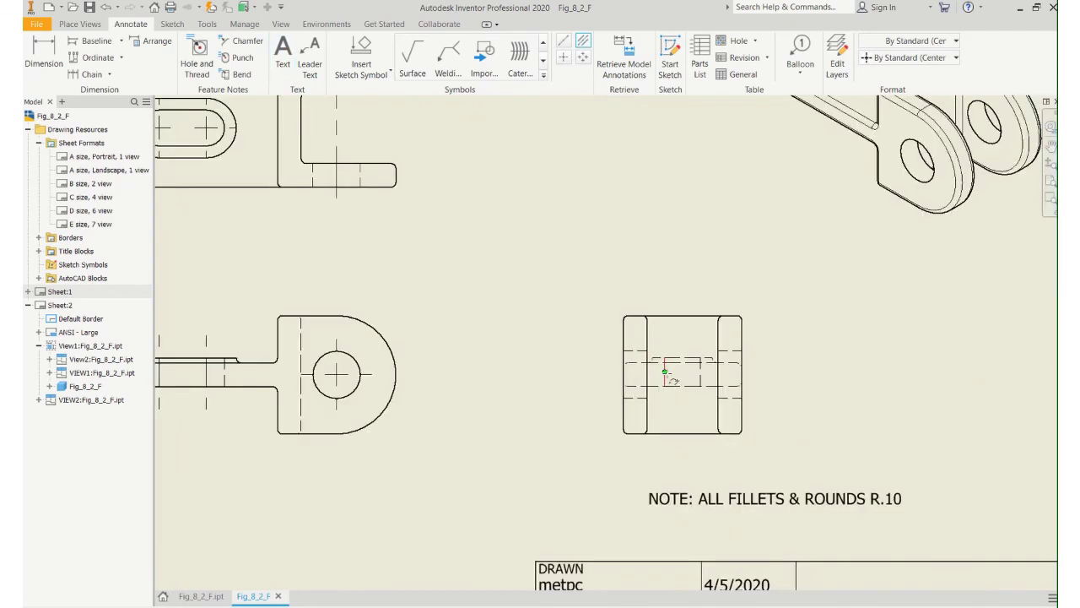
scroll(664, 371, "up", 2)
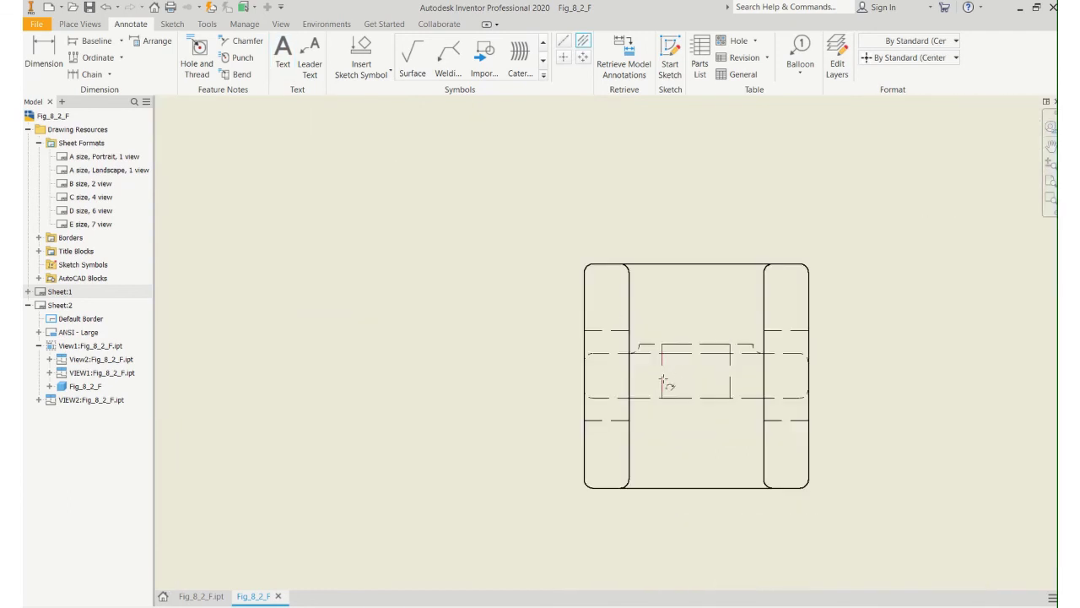
left_click(731, 359)
scroll(730, 360, "down", 2)
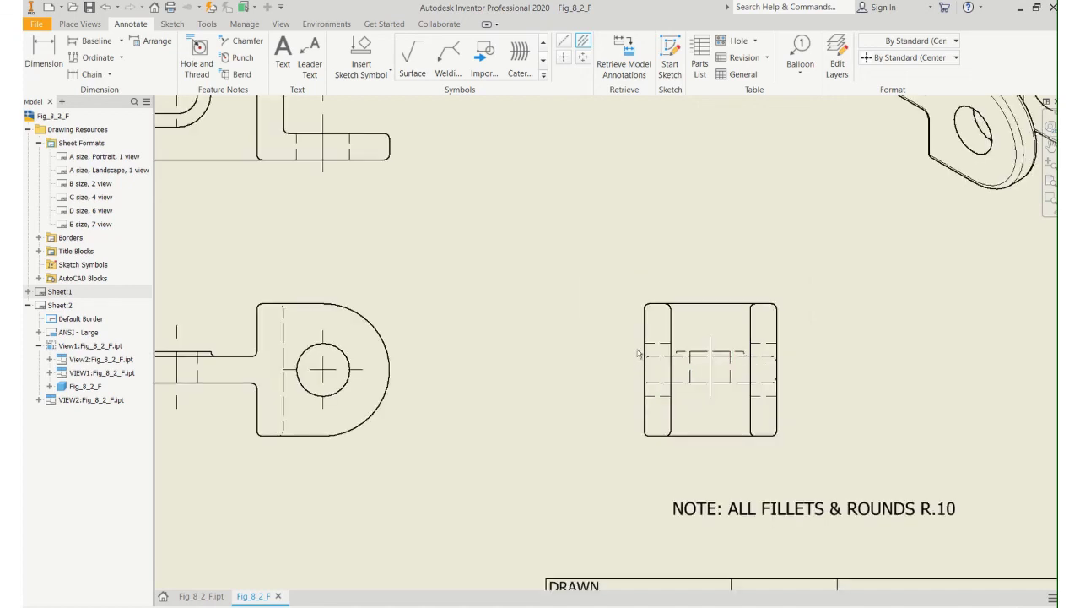
left_click(648, 342)
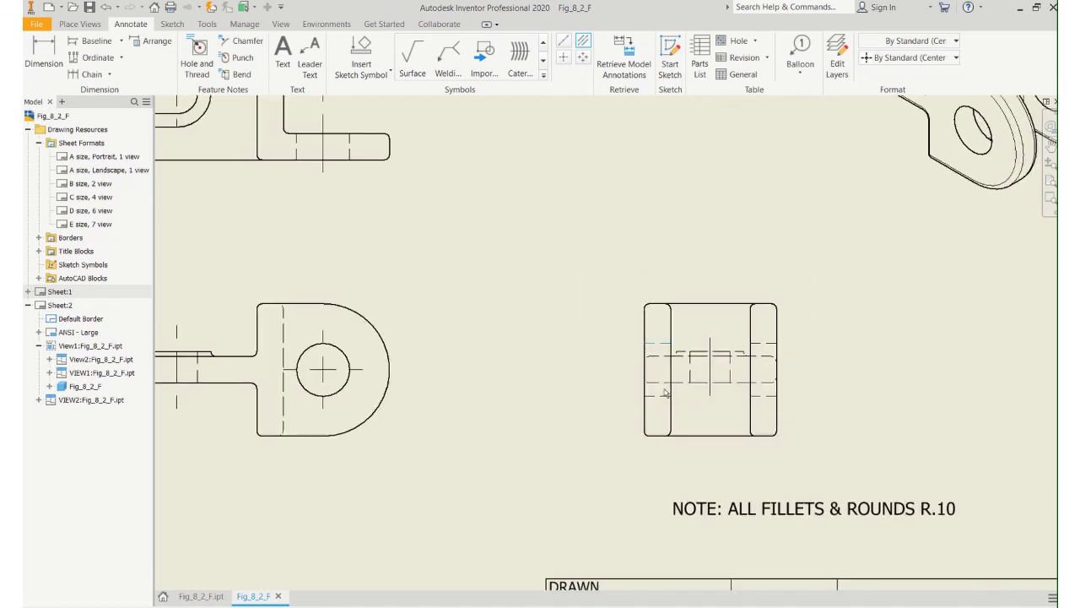
left_click(772, 395)
Step: Extend the horizontal centerline's ends past both sides of the side view
key("Escape")
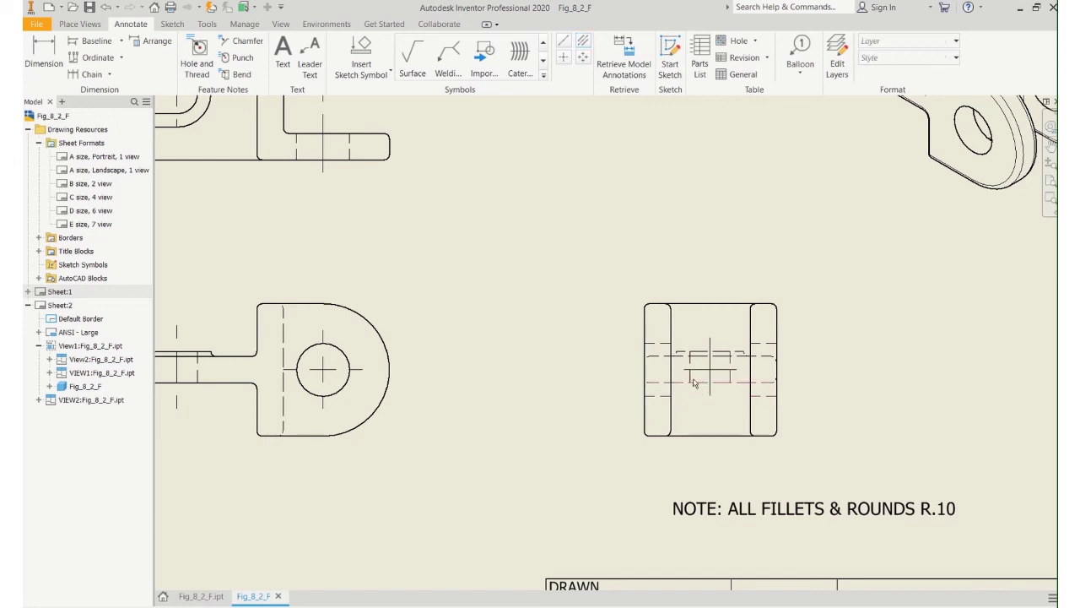
left_click_drag(683, 368, 614, 369)
left_click_drag(737, 369, 808, 379)
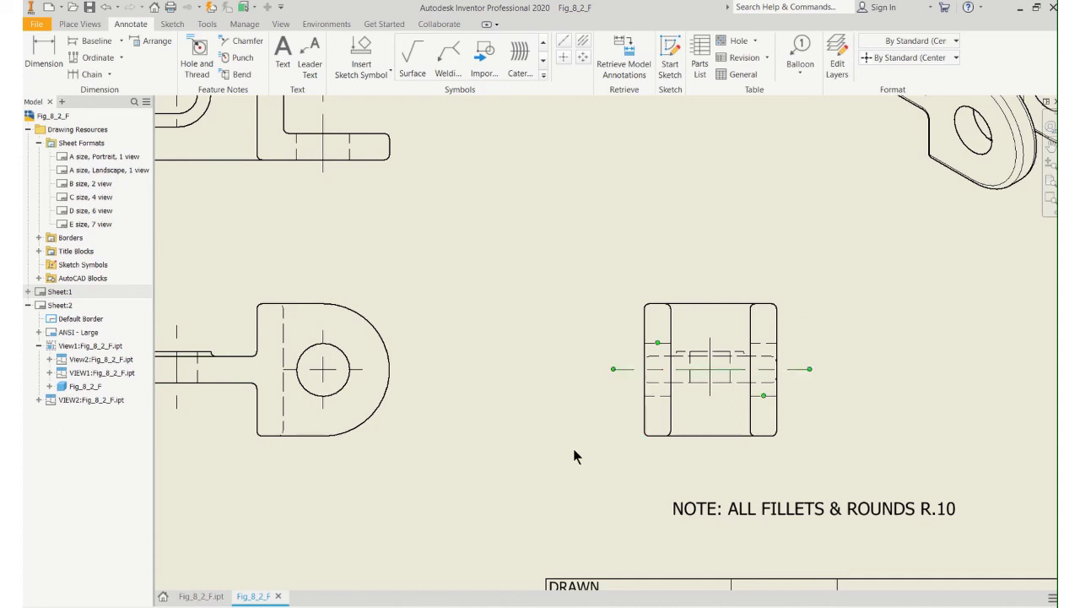
scroll(573, 456, "up", 2)
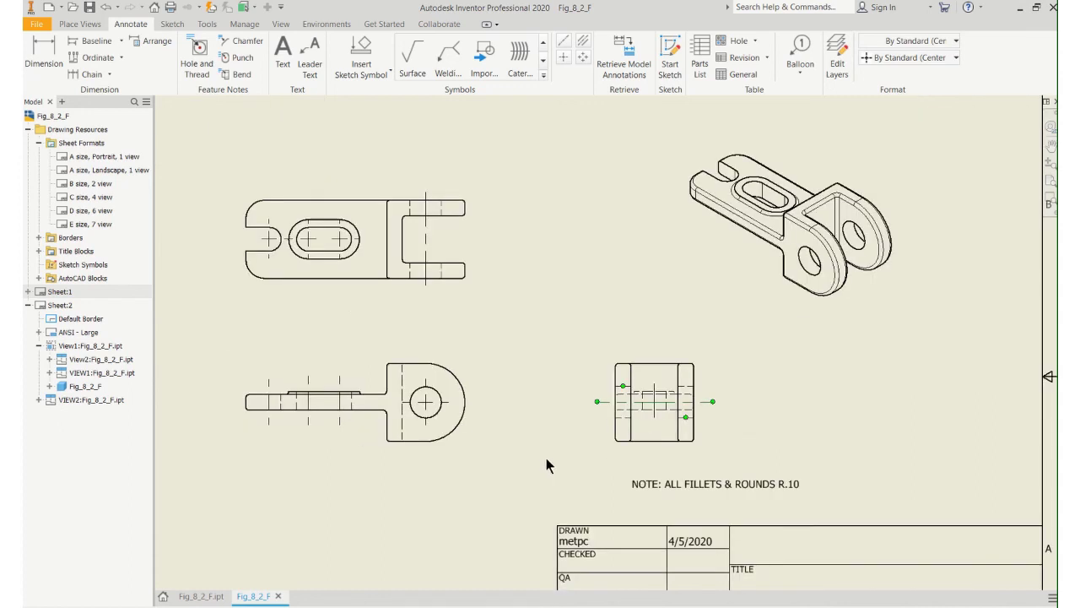
scroll(548, 460, "up", 3)
scroll(546, 456, "down", 4)
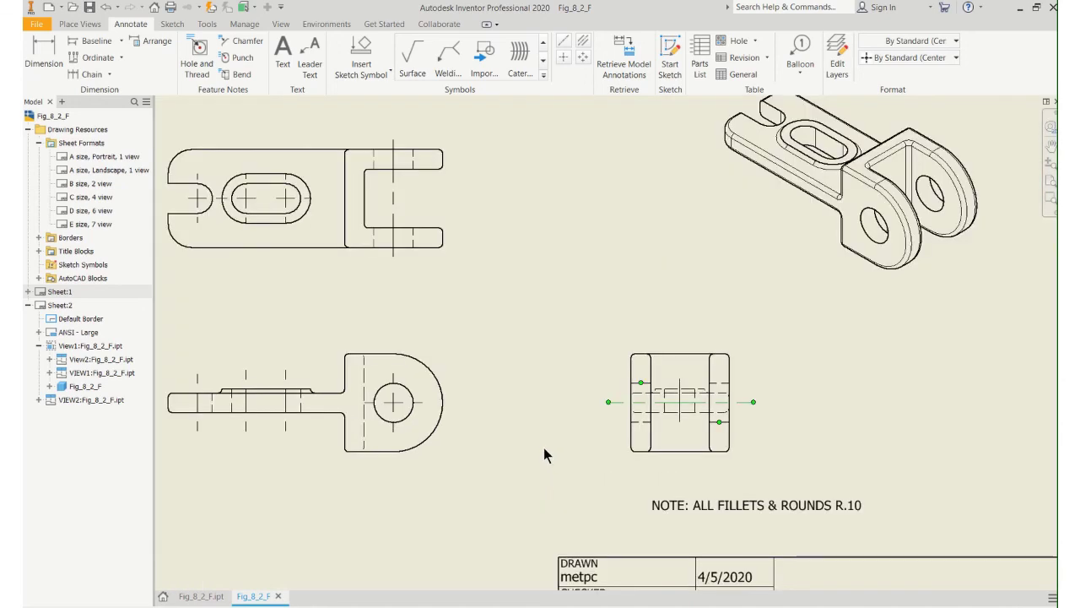
middle_click_drag(544, 448, 652, 438)
left_click(489, 424)
right_click(417, 440)
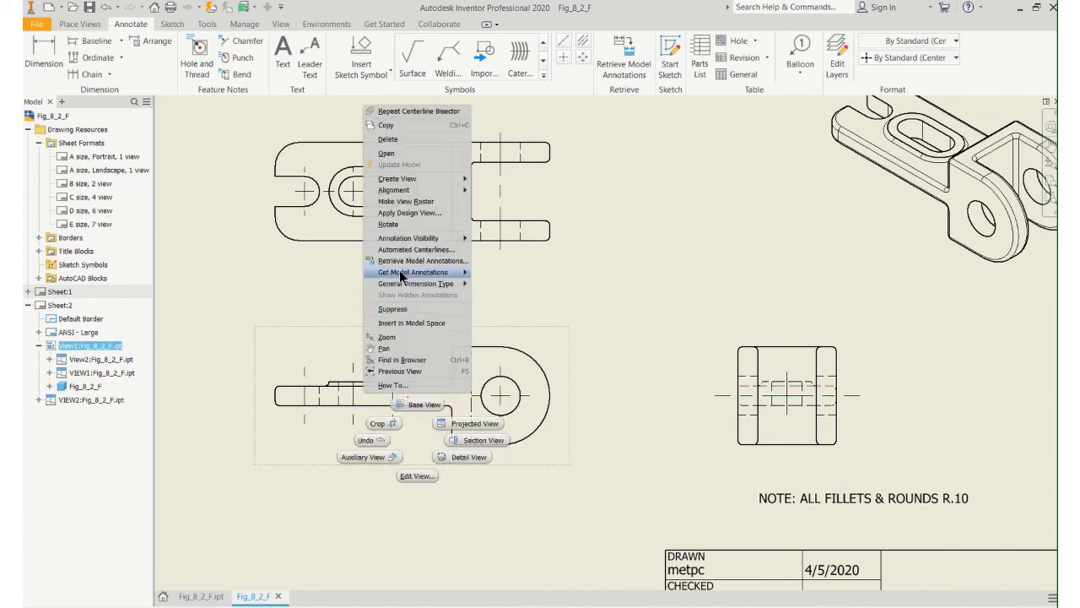
left_click(380, 527)
right_click(395, 456)
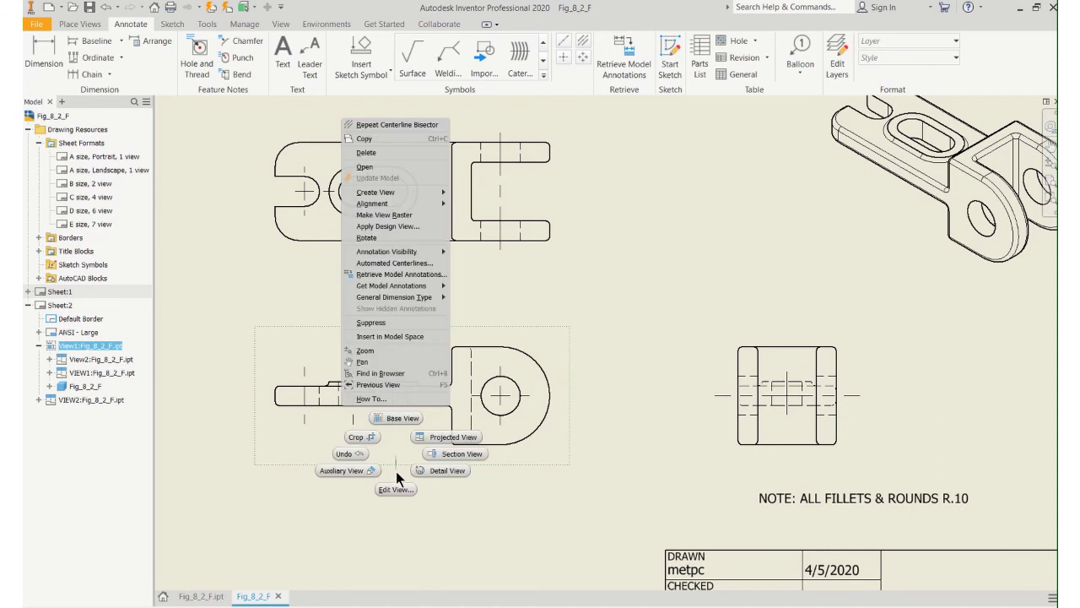
left_click(394, 489)
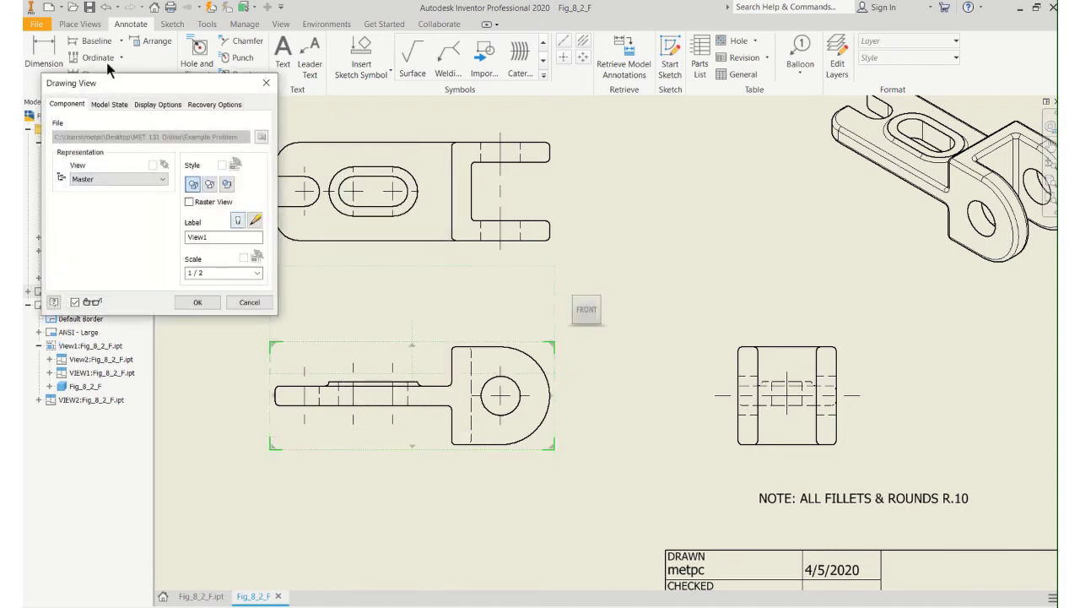
left_click(152, 103)
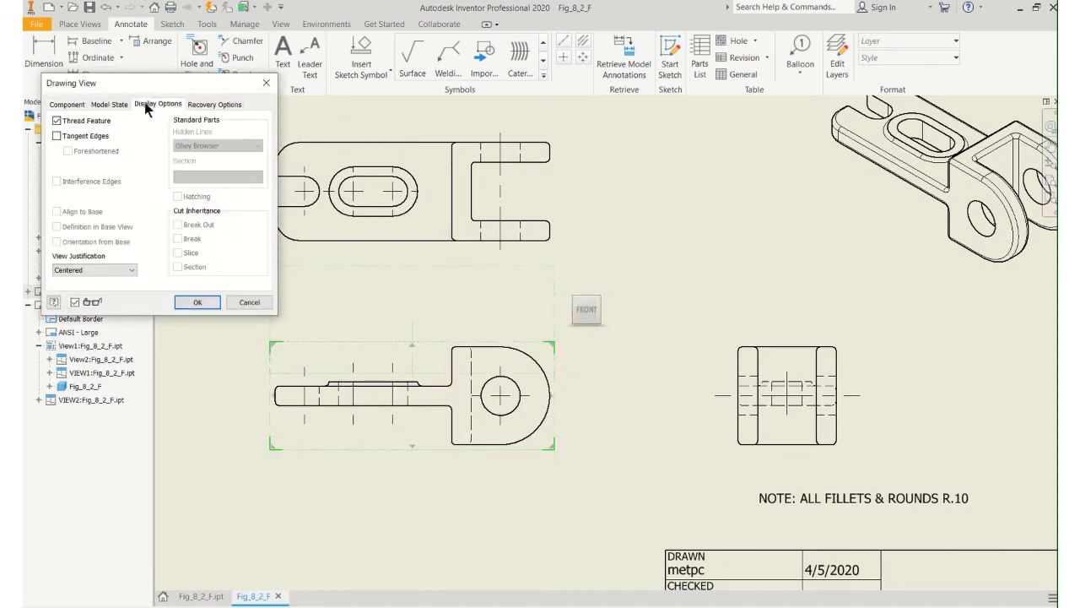
left_click(216, 303)
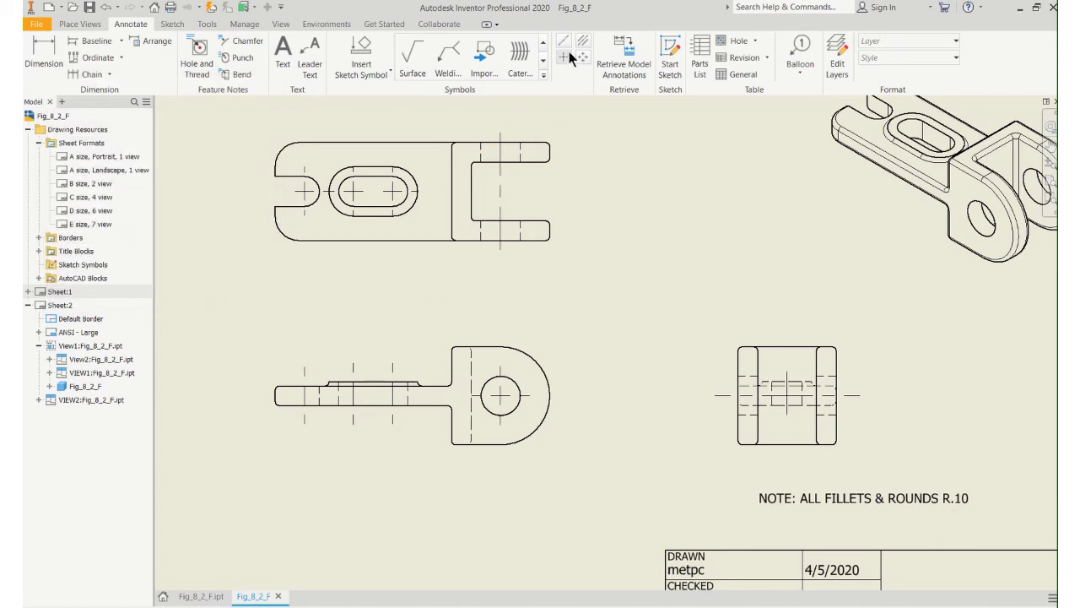